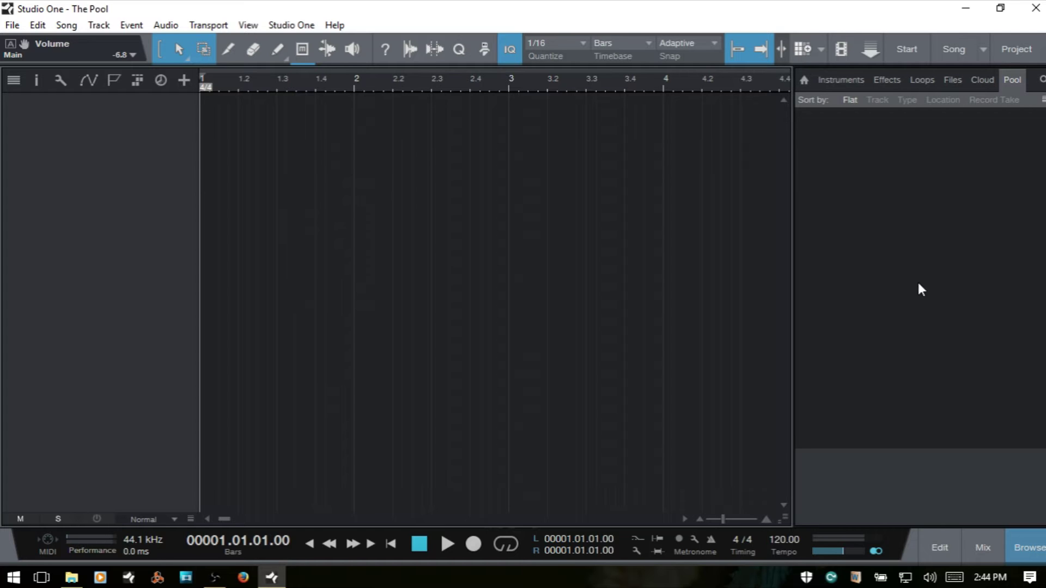
Step: Add audio Track 1, make it taller, and record a clip spanning bars 1 to 4
key(t)
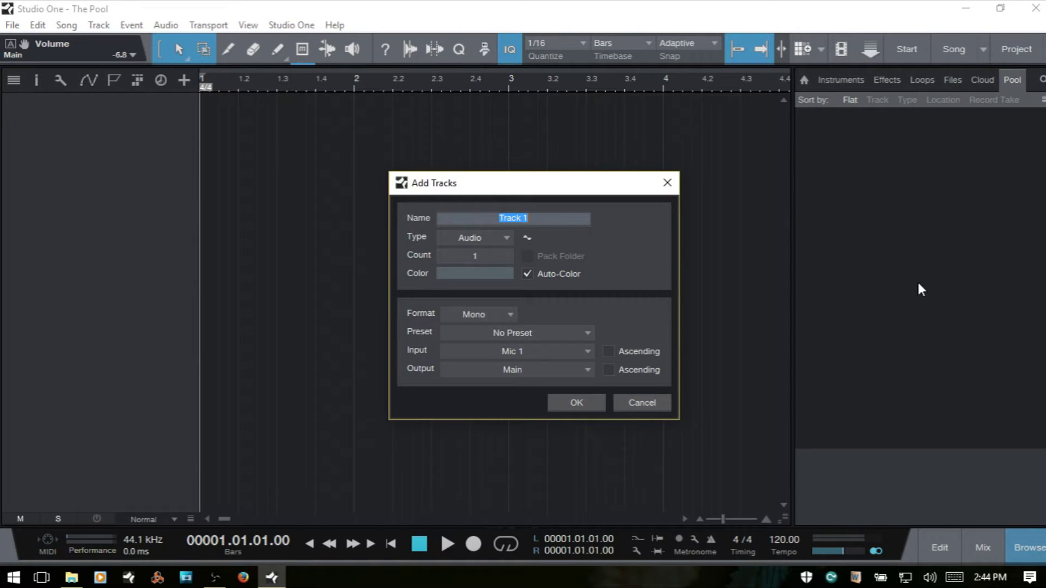
key(Return)
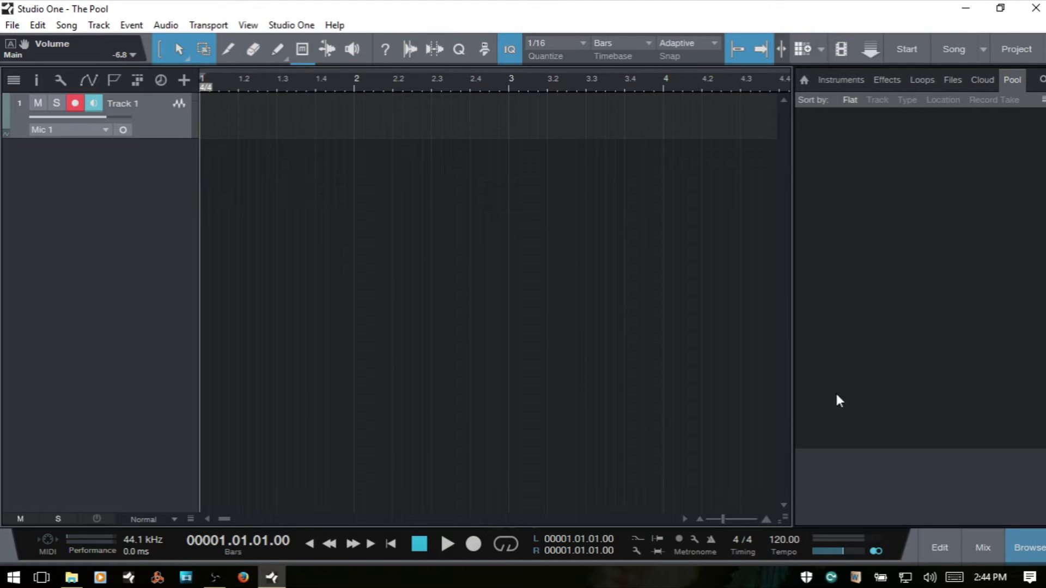
drag(157, 137, 139, 209)
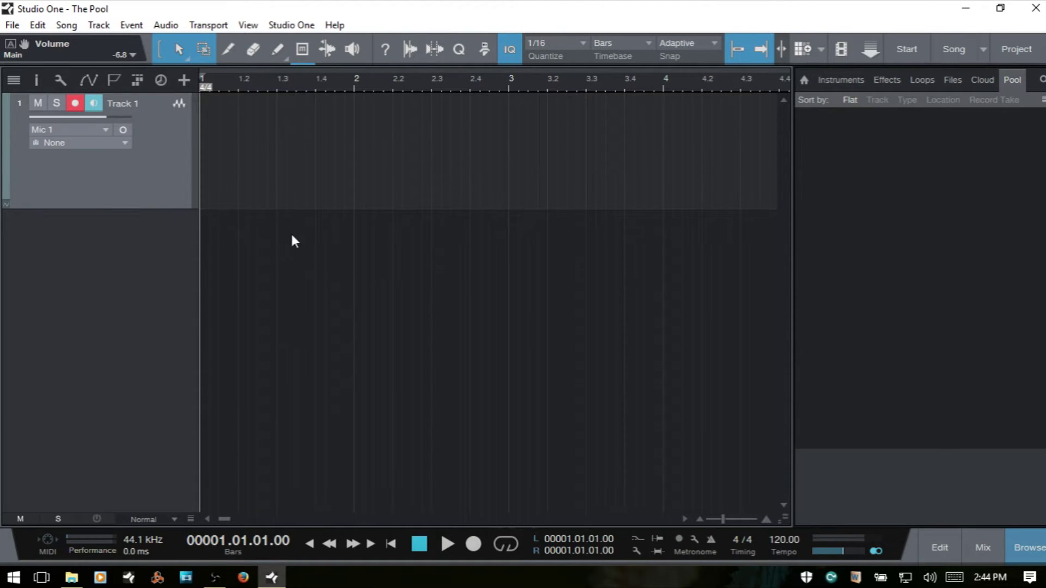
key(KP_Multiply)
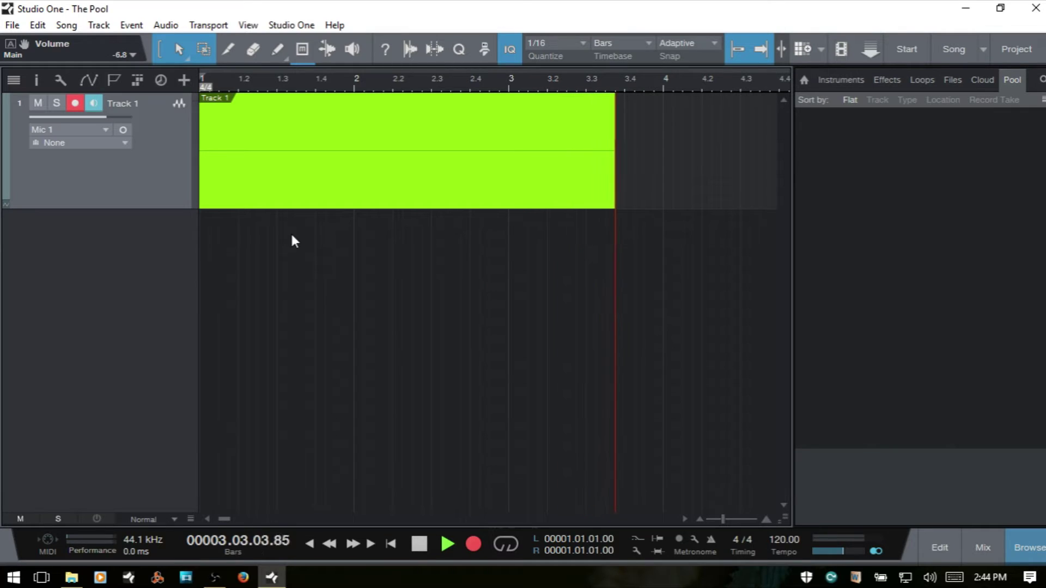
key(space)
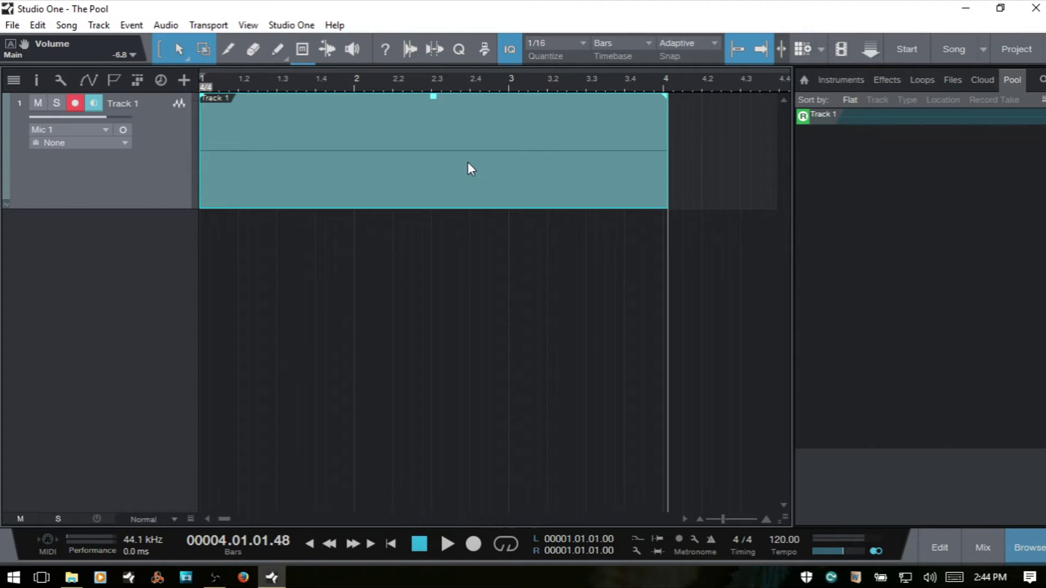
Step: Preview the EM_Oriental Orchestra 07_C#_90bpm_02 loop and add it as a new track
key(F7)
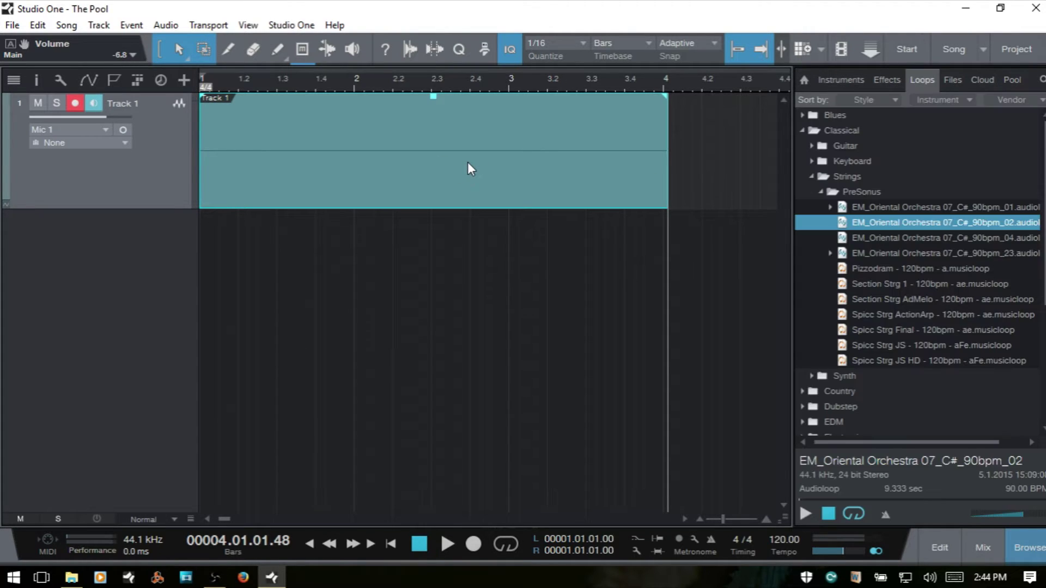
click(897, 222)
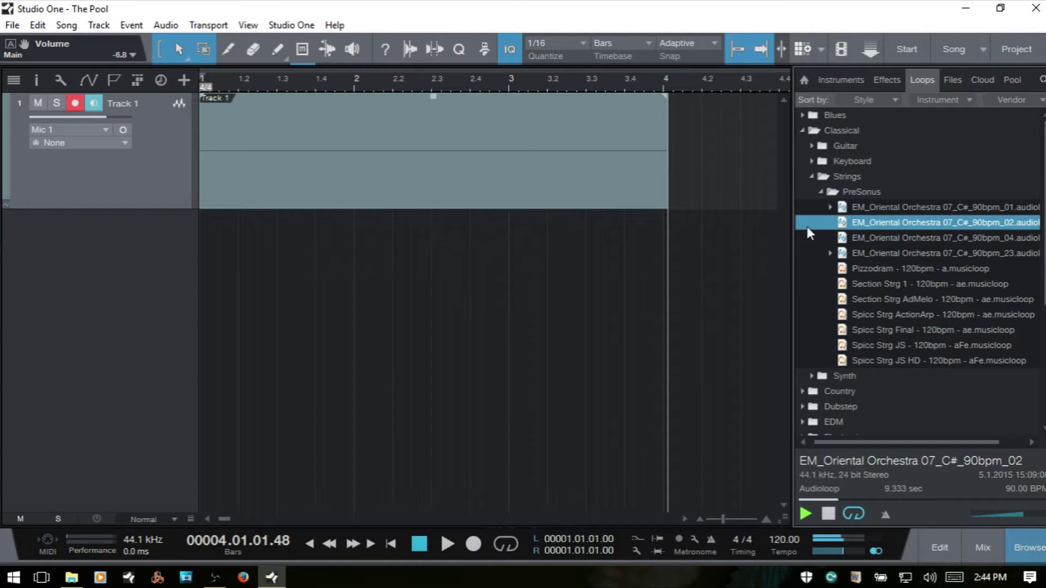
drag(907, 222, 220, 235)
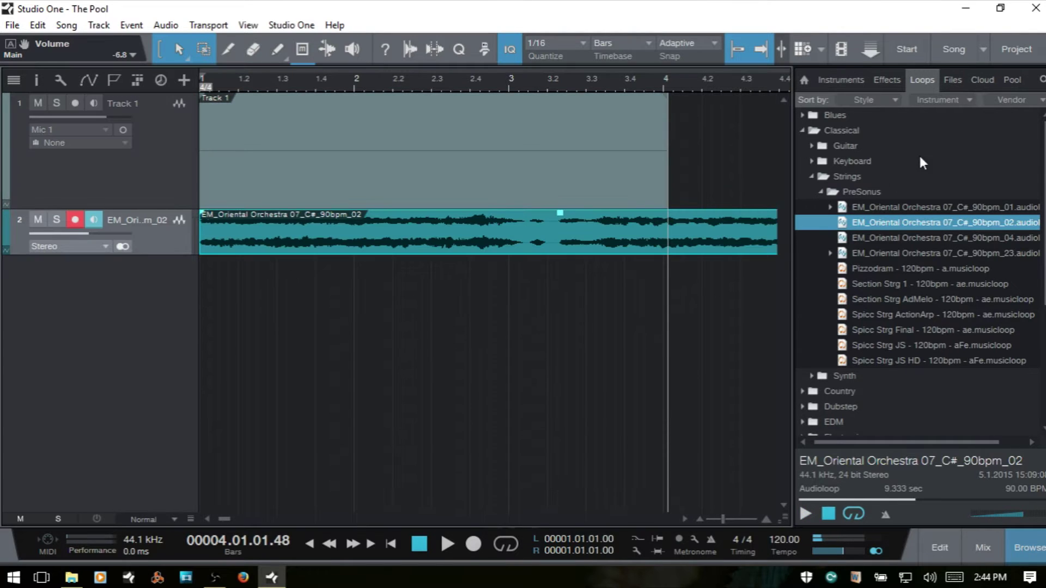
Step: Add the instrument-chimes-quick-soft sample from Files as a new track 3
click(959, 80)
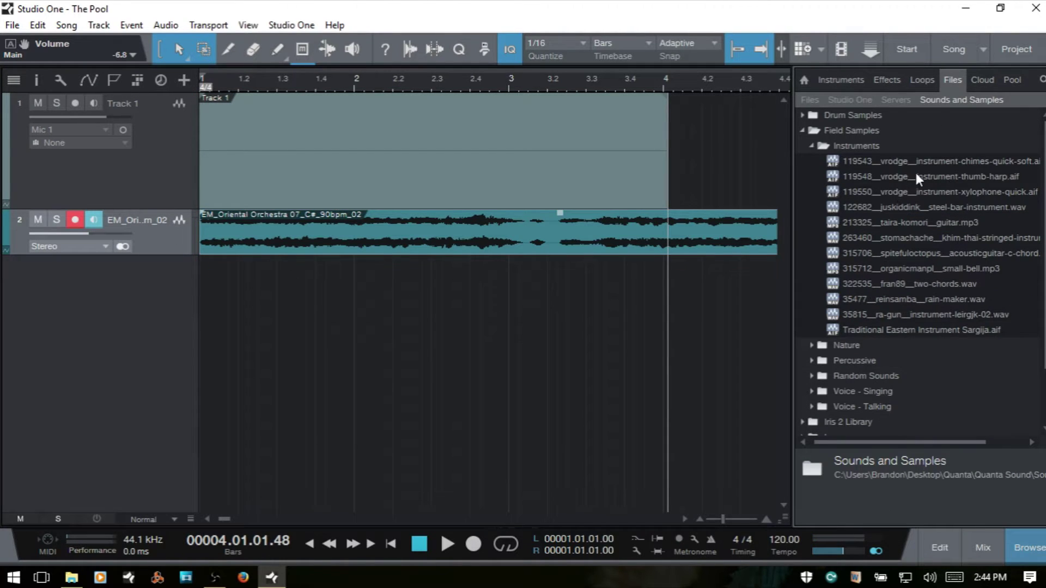
click(956, 161)
drag(957, 159, 227, 293)
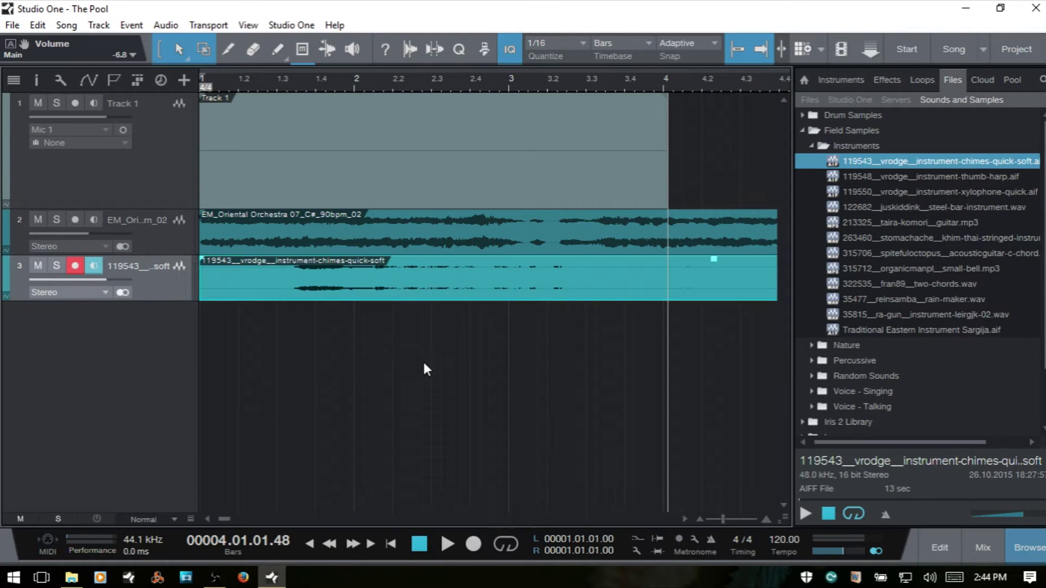
click(804, 80)
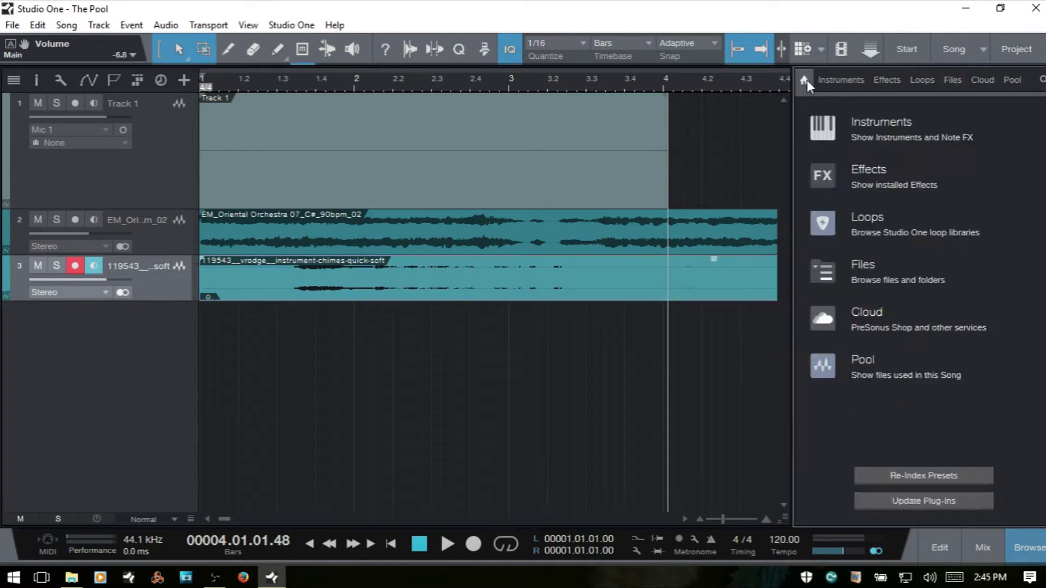
click(1041, 79)
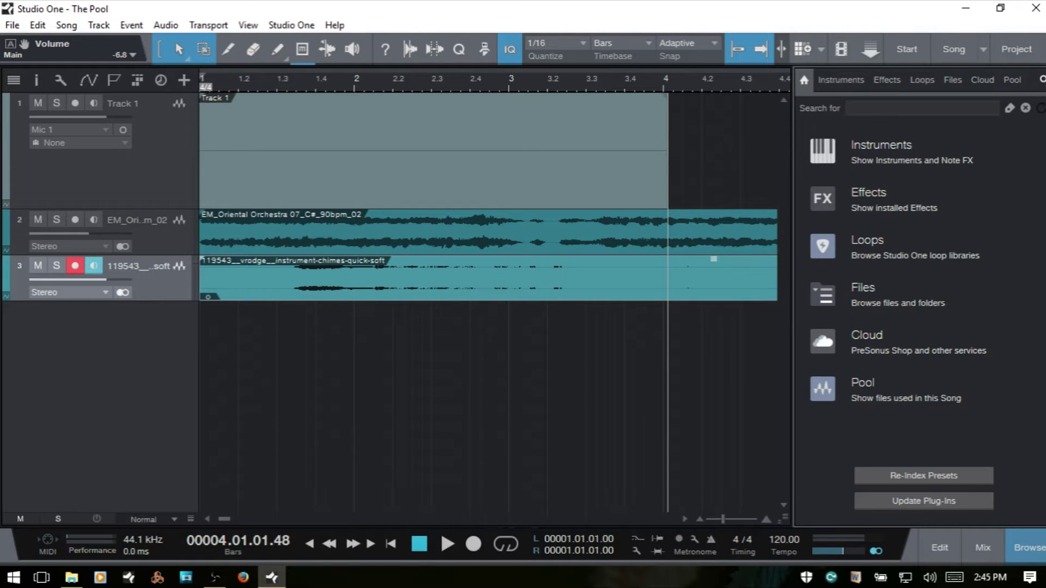
Step: Search the browser for midi, check where its folders live, then clear the search
text(midi)
key(Return)
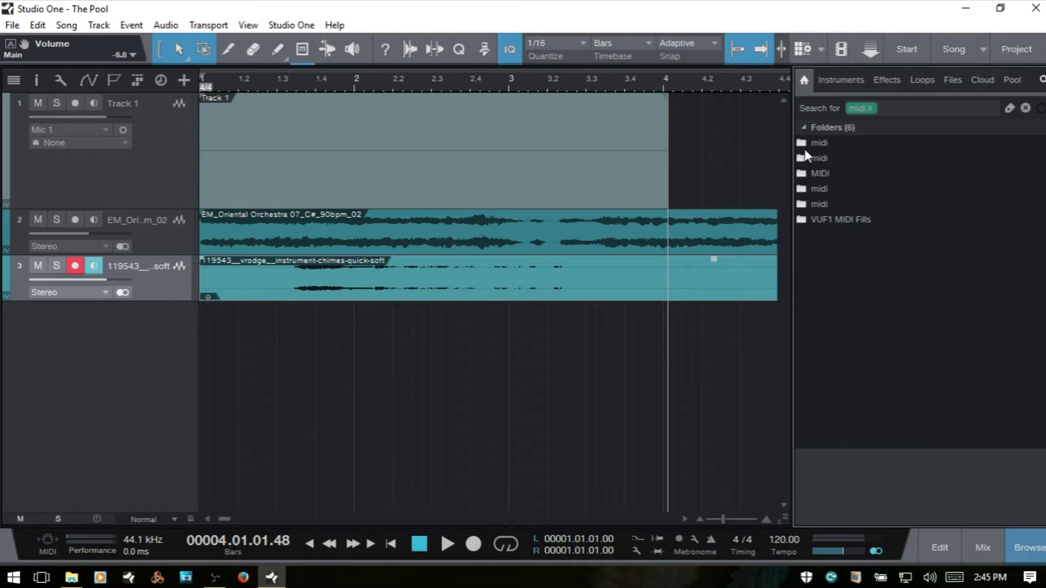
click(806, 141)
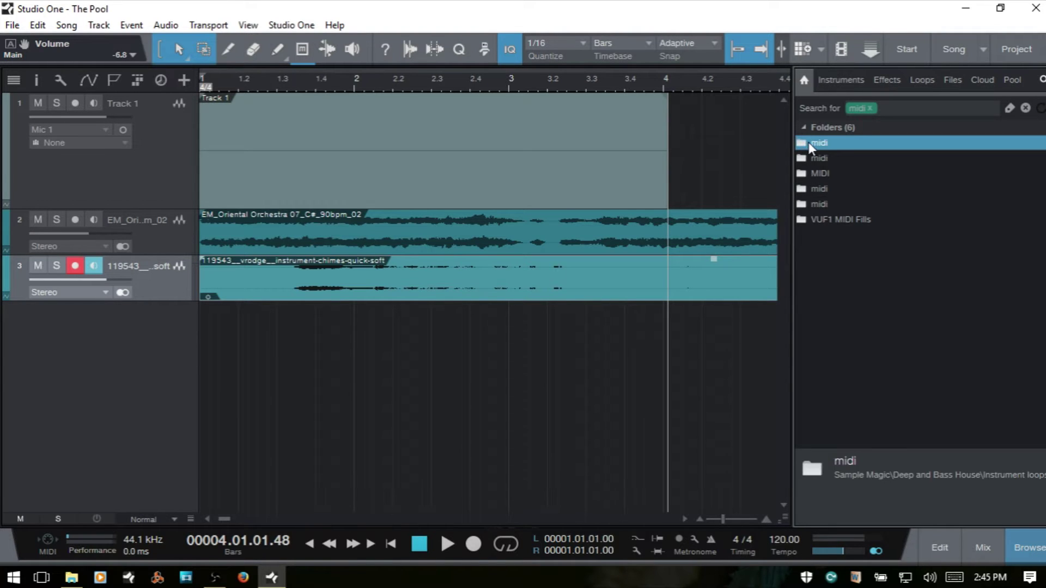
click(820, 157)
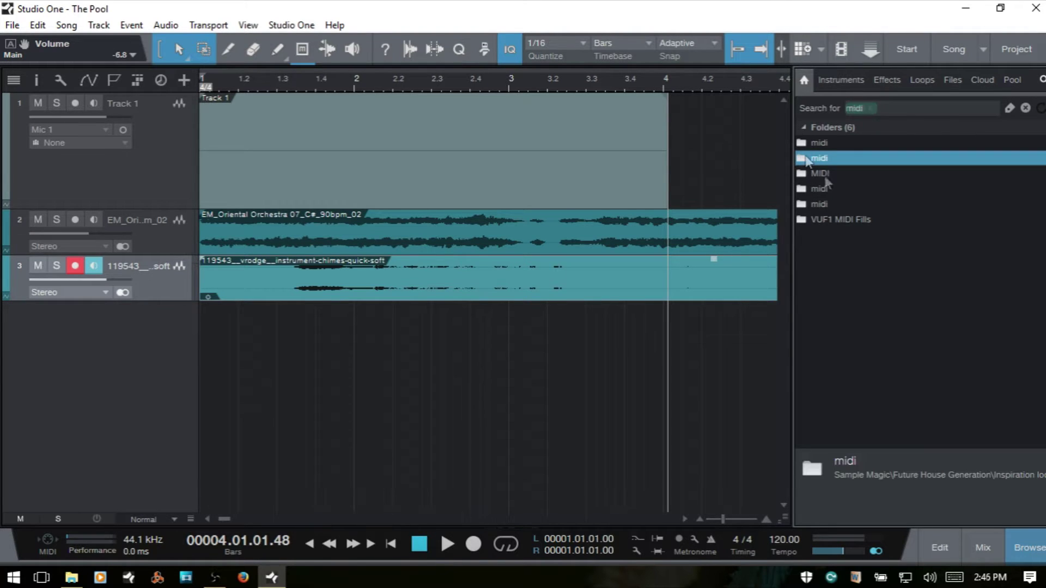
click(919, 77)
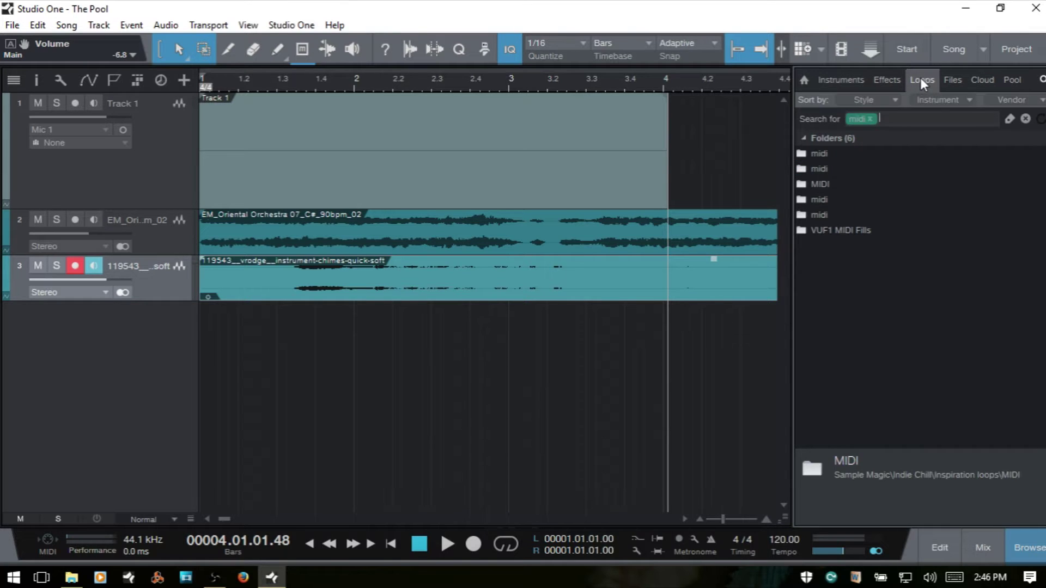
click(1025, 119)
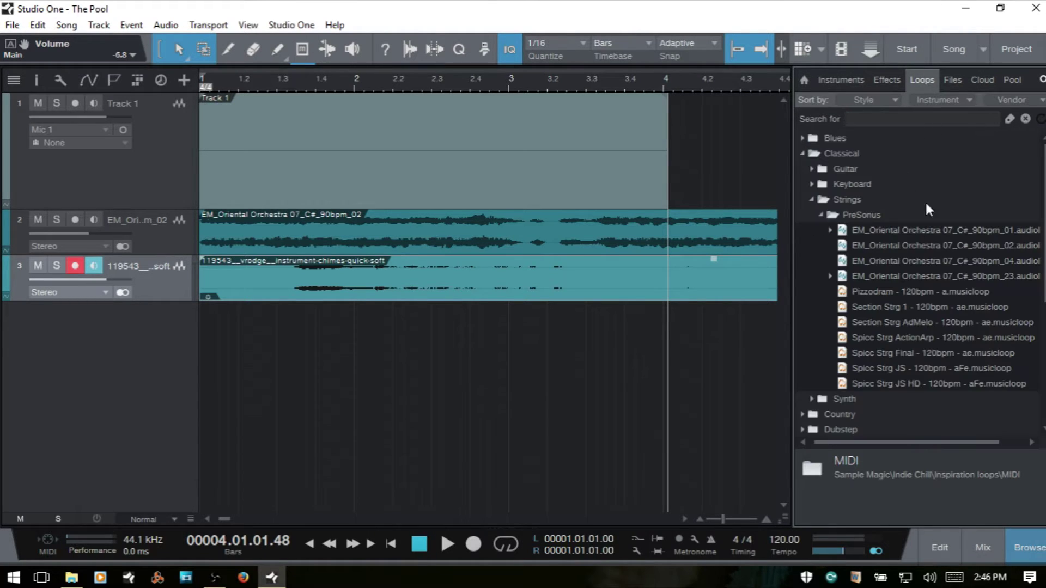
Step: Add Pizzicato Shuffle - 120bpm - aFE from Synth > PreSonus as track 4, then collapse the folders
scroll(927, 204, down, 3)
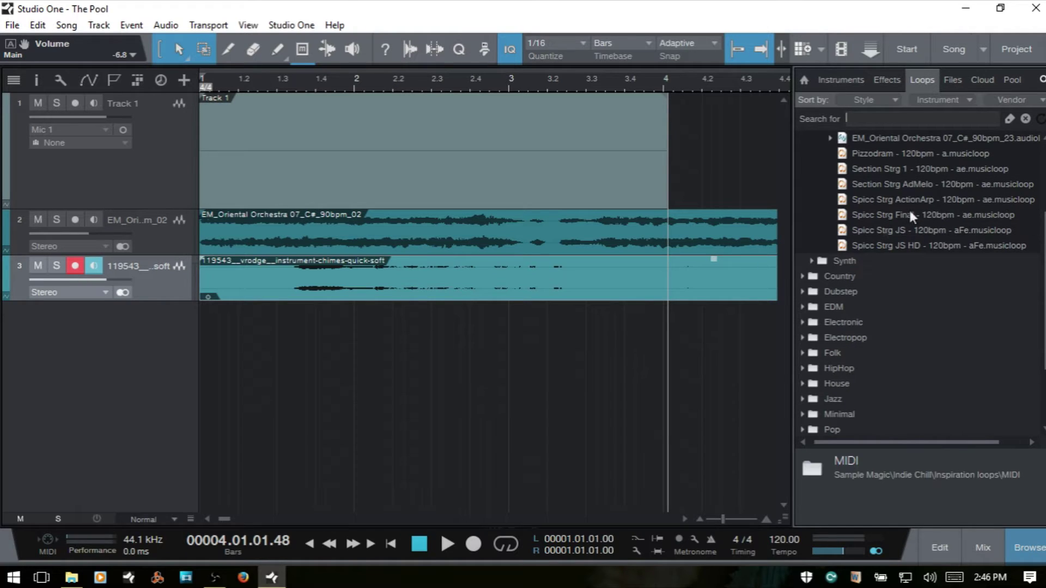
click(812, 262)
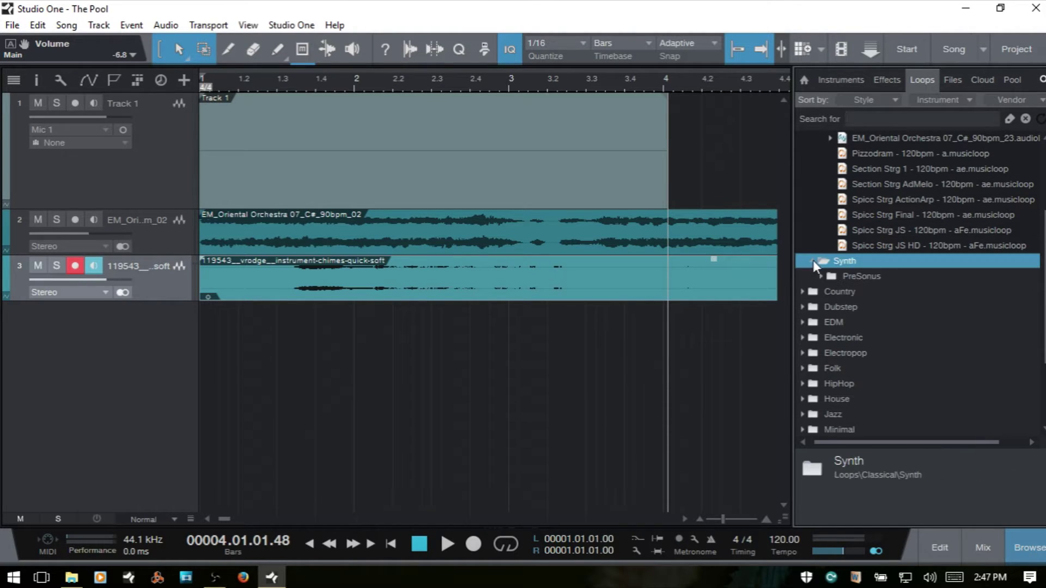
click(822, 276)
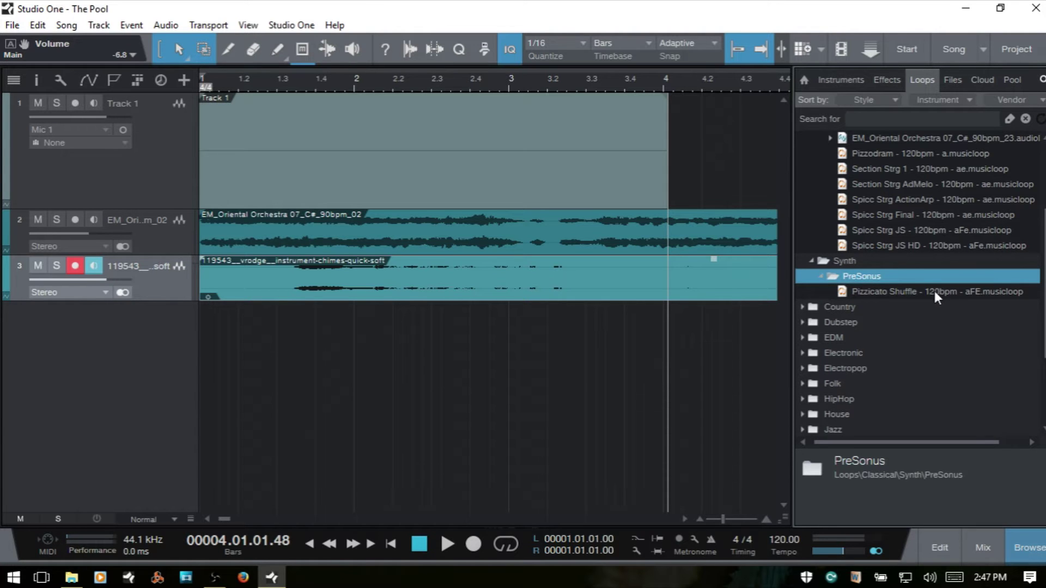
drag(934, 291, 215, 333)
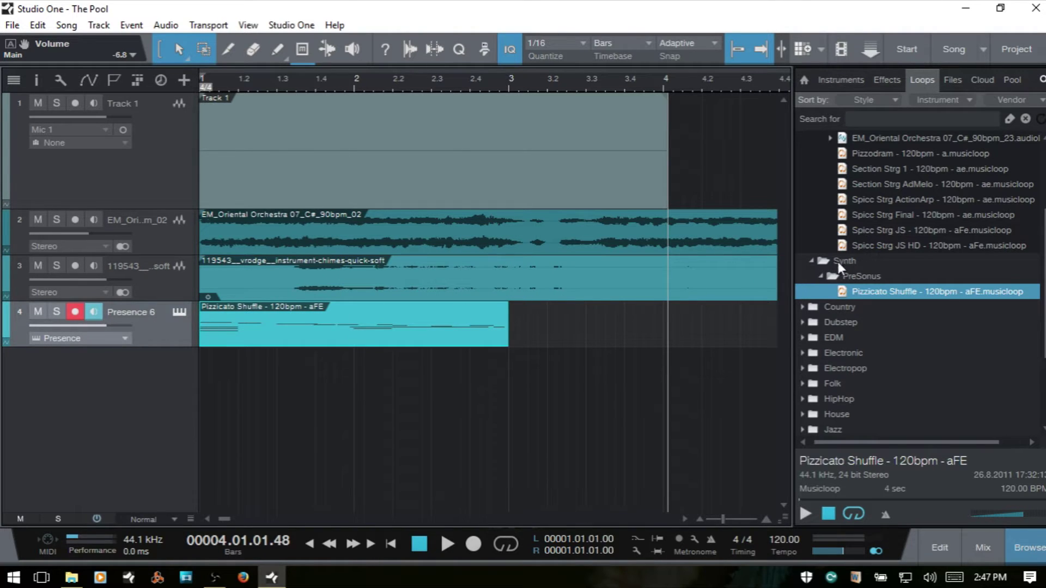
click(821, 277)
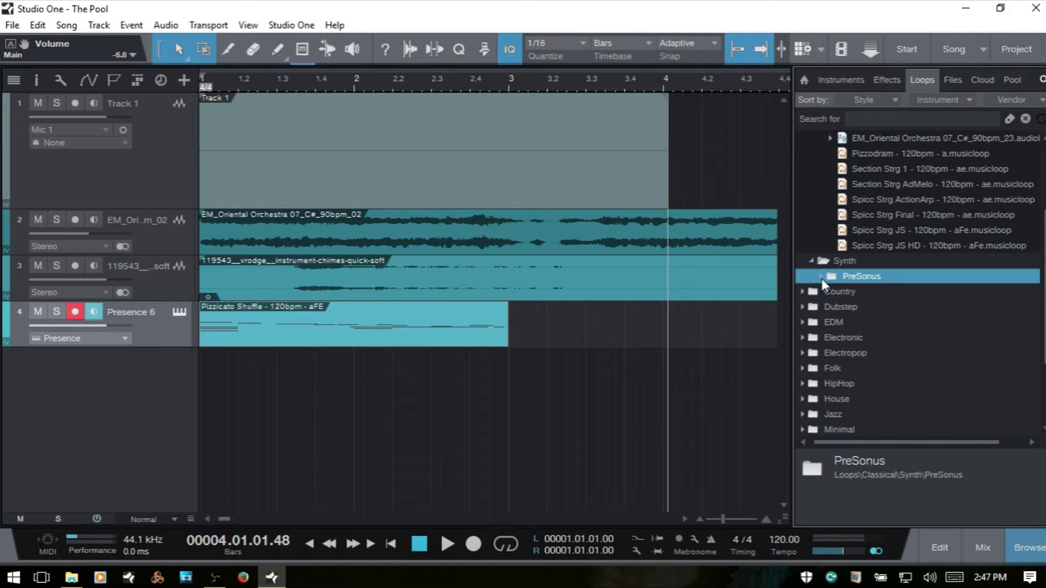
click(812, 261)
scroll(831, 169, up, 3)
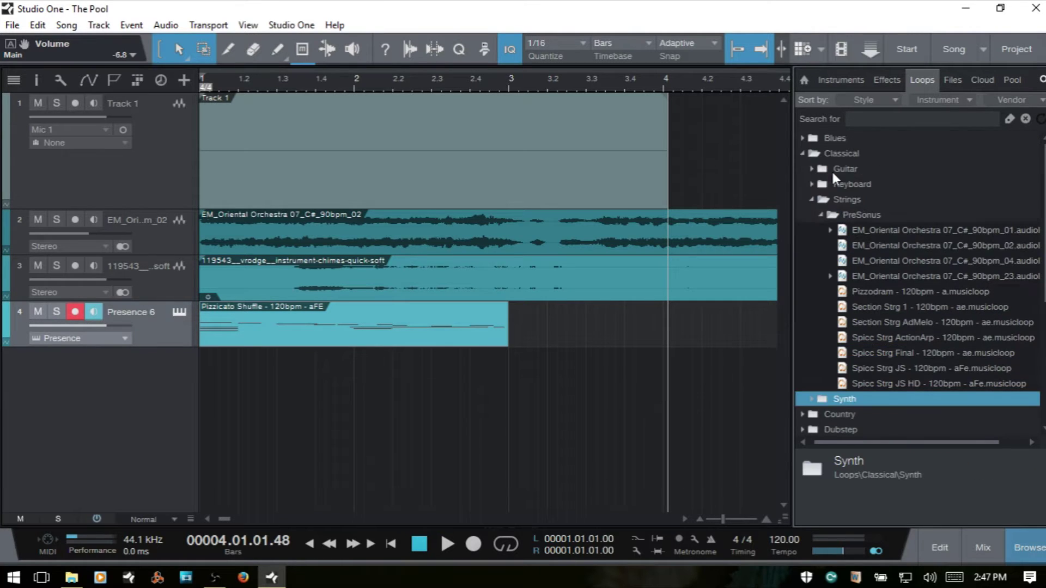
click(822, 216)
click(813, 200)
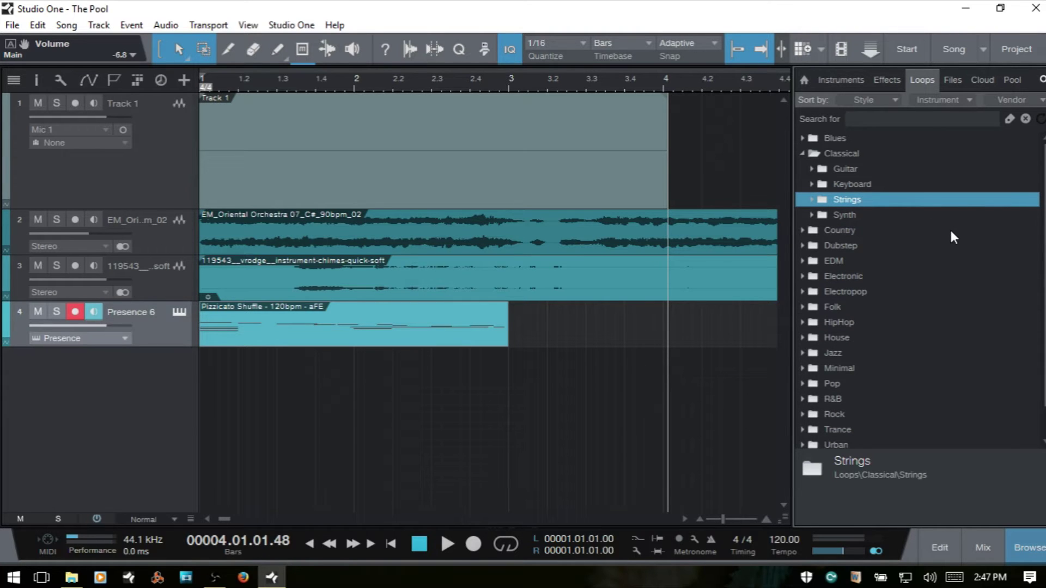
Step: Drag A Reason 8 Track.mp4 from File Explorer into the song and close its video window
click(73, 578)
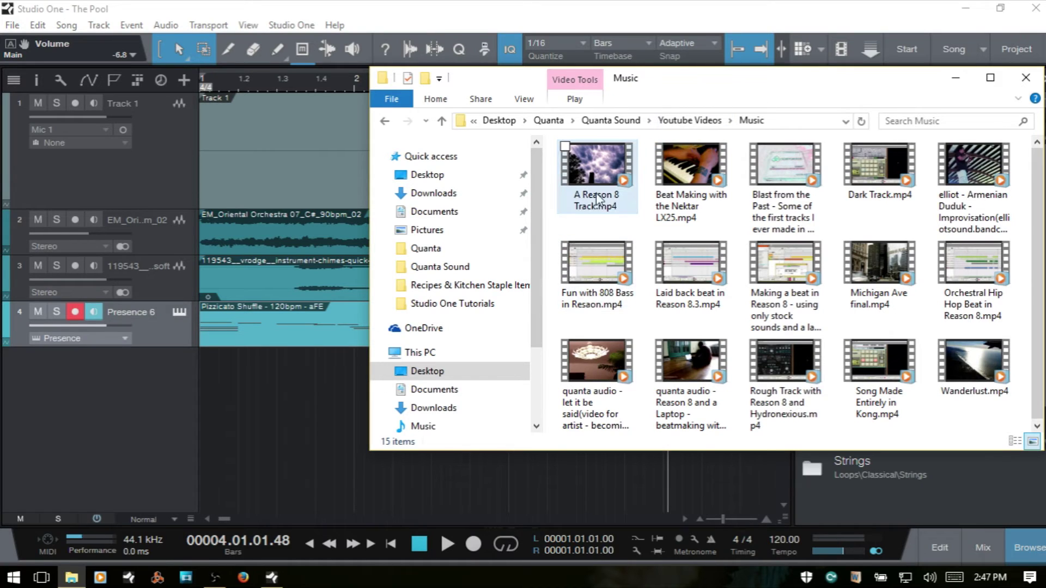
drag(602, 170, 285, 393)
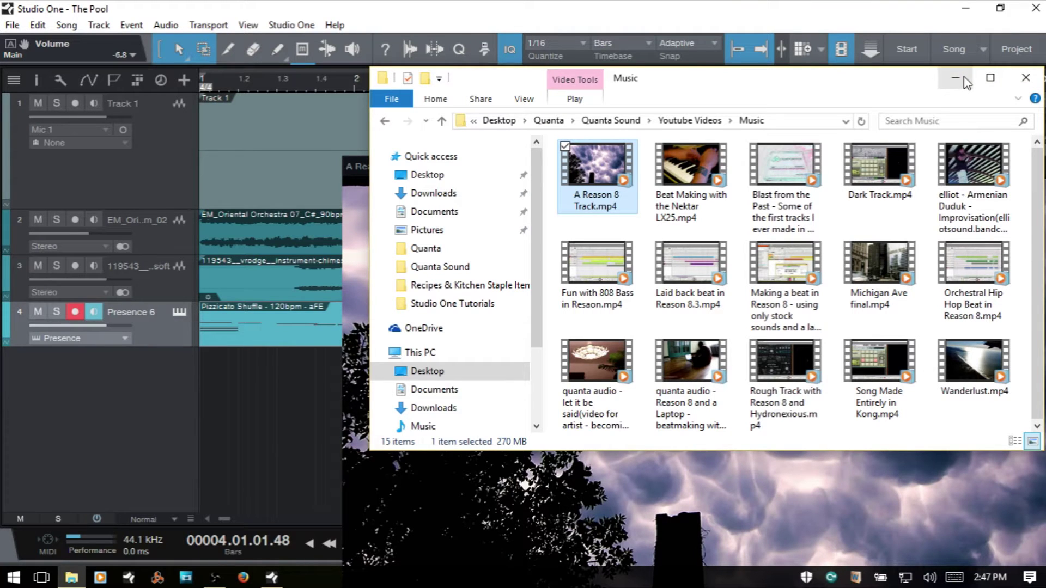
click(968, 82)
drag(815, 166, 618, 47)
click(871, 49)
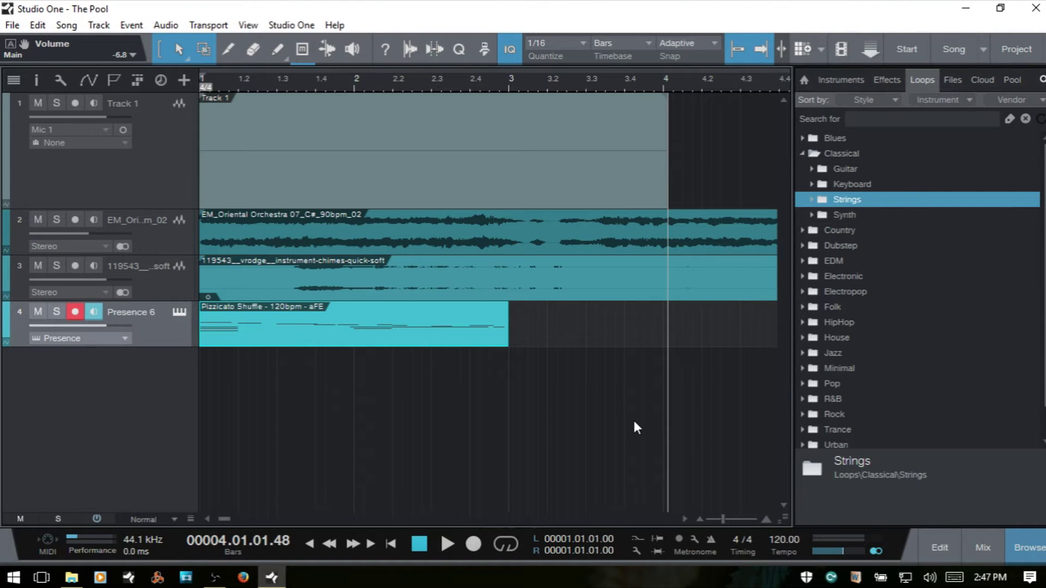
Step: Show the Pool with its five files, from the chimes sample to Pizzicato Strings.sound
key(F5)
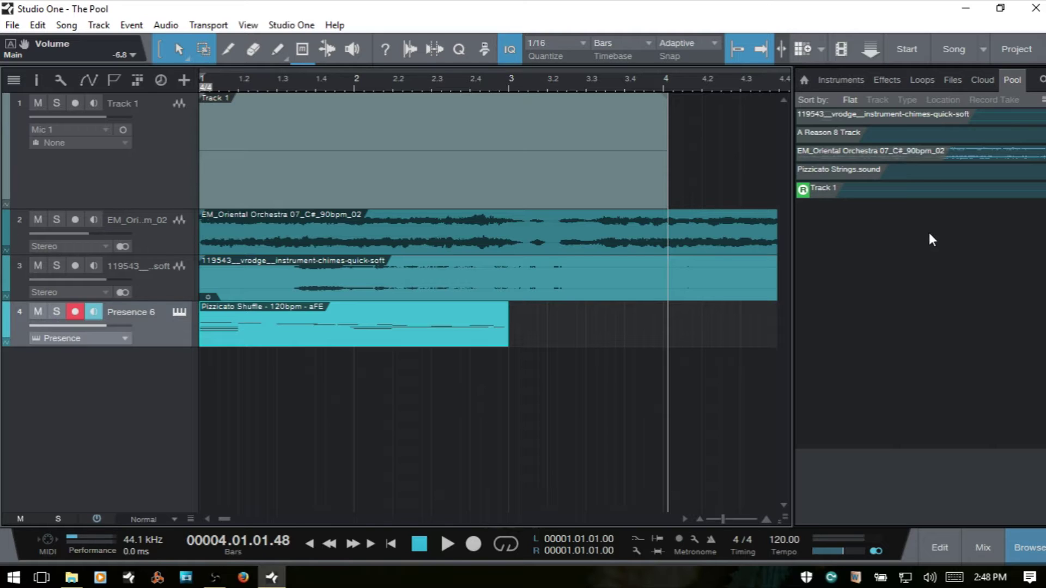
Step: Start copying the Pool's external files into the Media Folder, then decline the copy
right_click(904, 252)
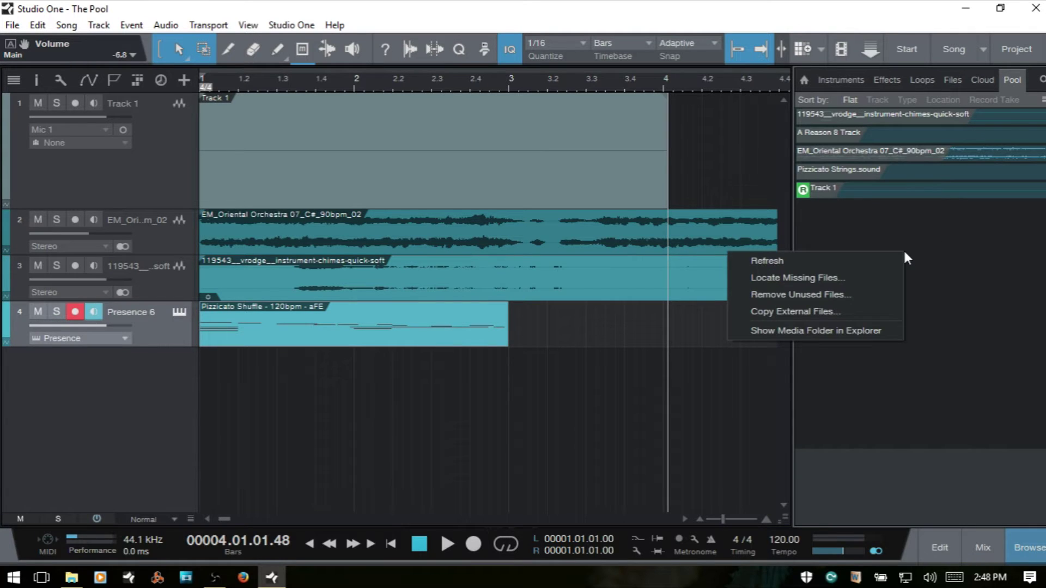
click(839, 312)
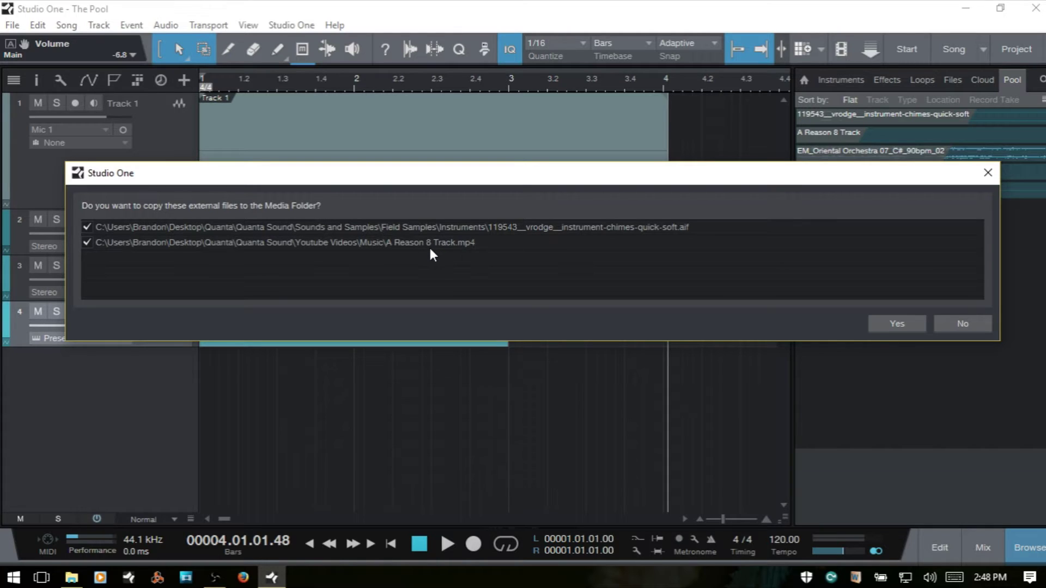
click(87, 243)
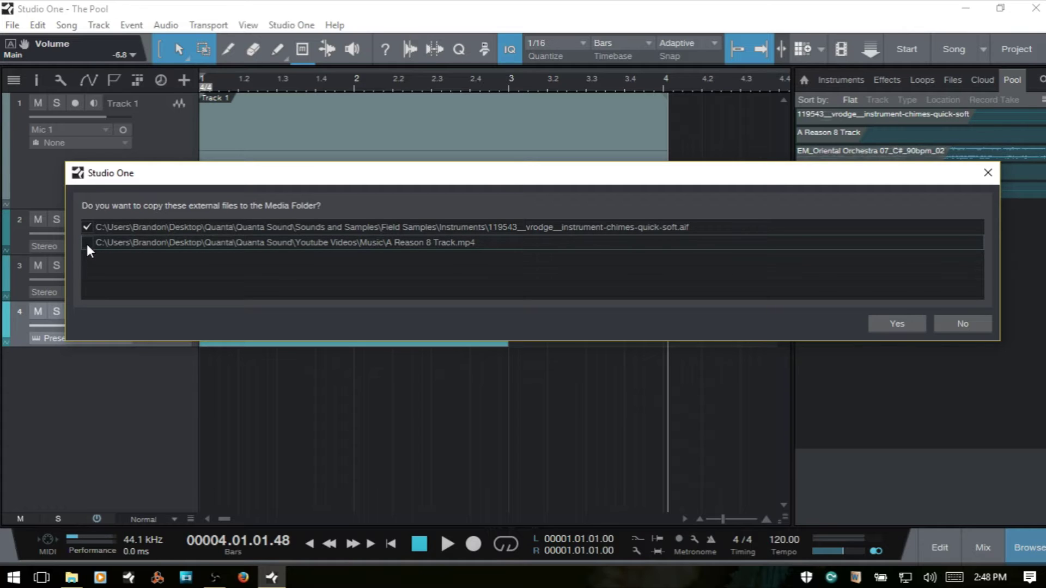
click(962, 324)
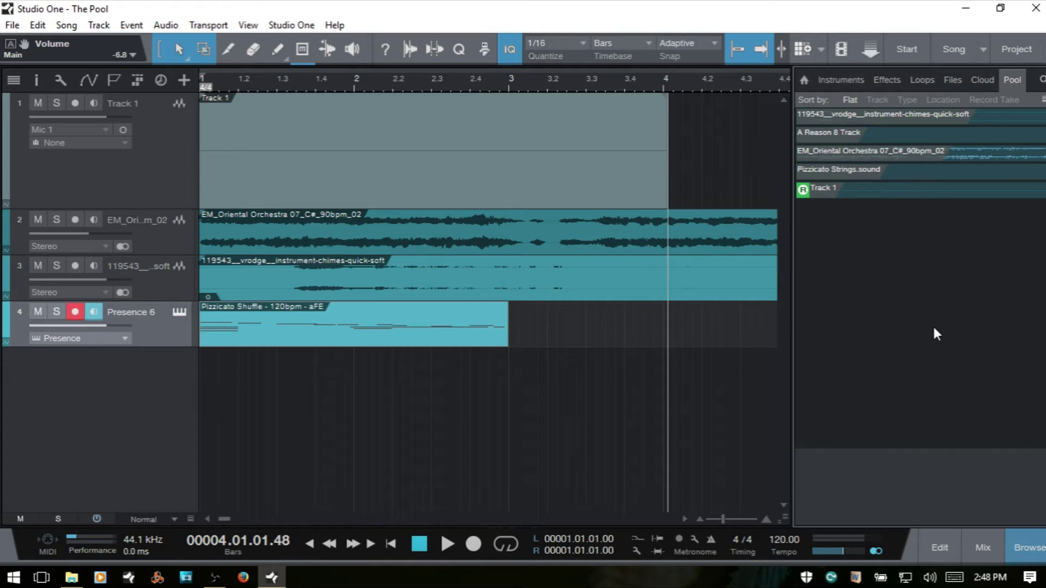
Step: Check the Locations settings, then save the song without copying external files
key(ctrl+comma)
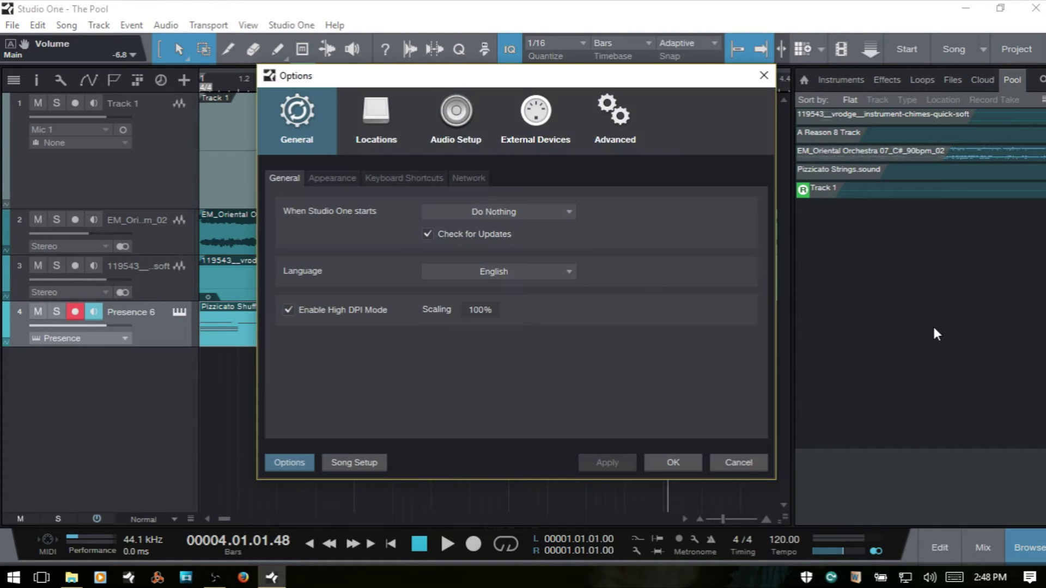
click(371, 112)
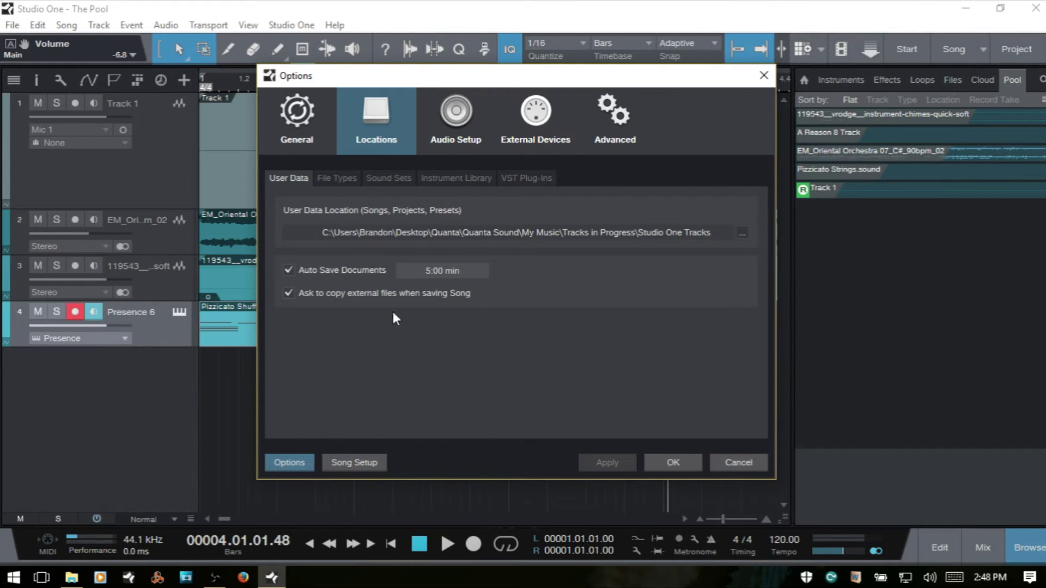
click(735, 461)
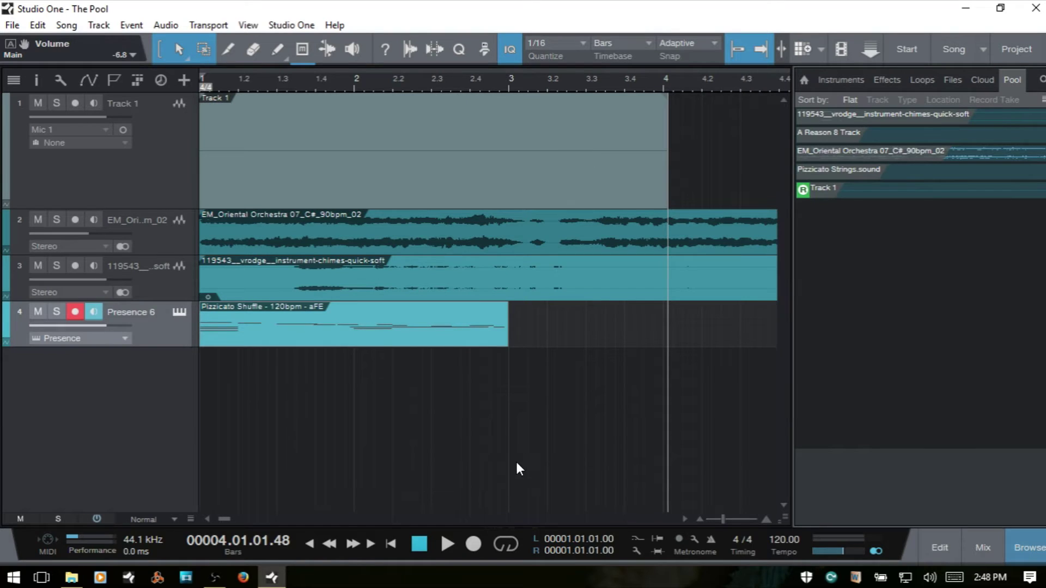
key(ctrl+s)
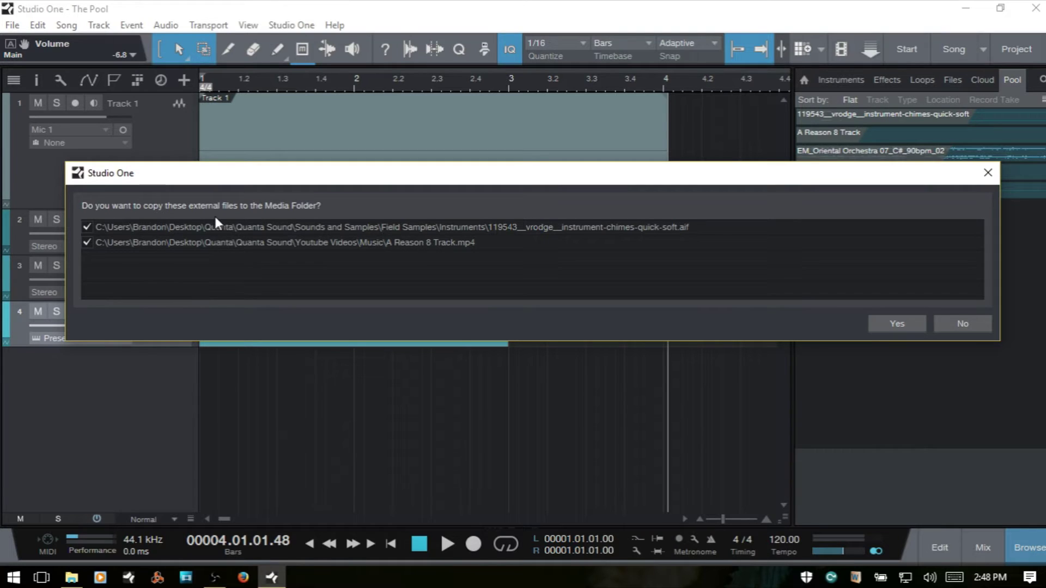
click(963, 327)
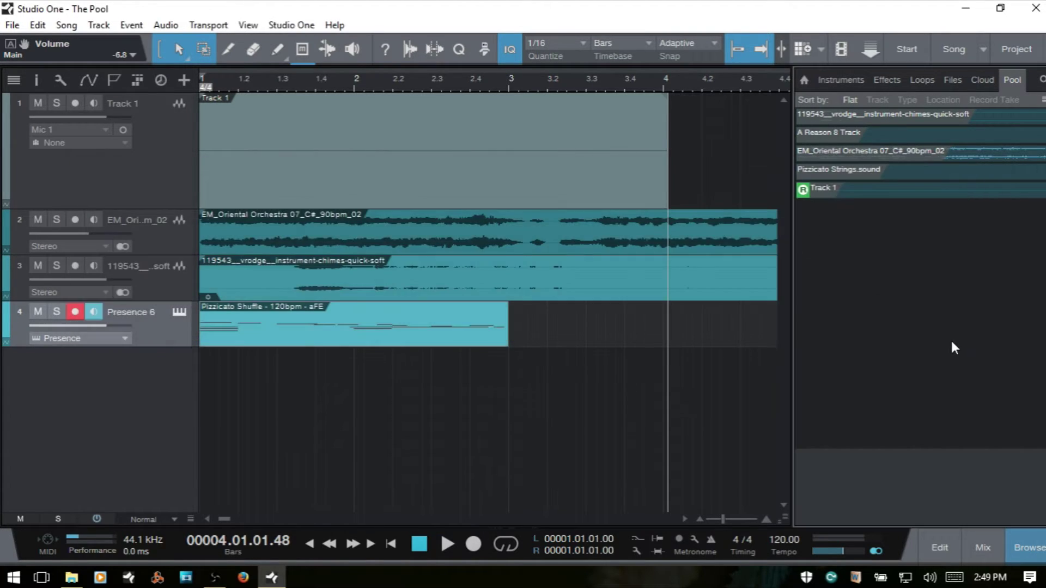
right_click(875, 292)
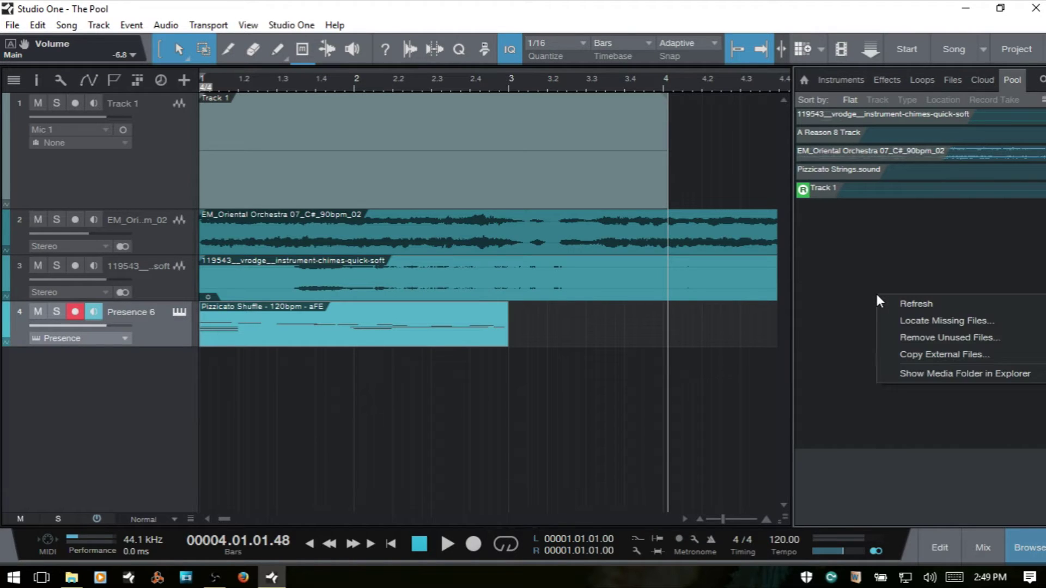
click(970, 374)
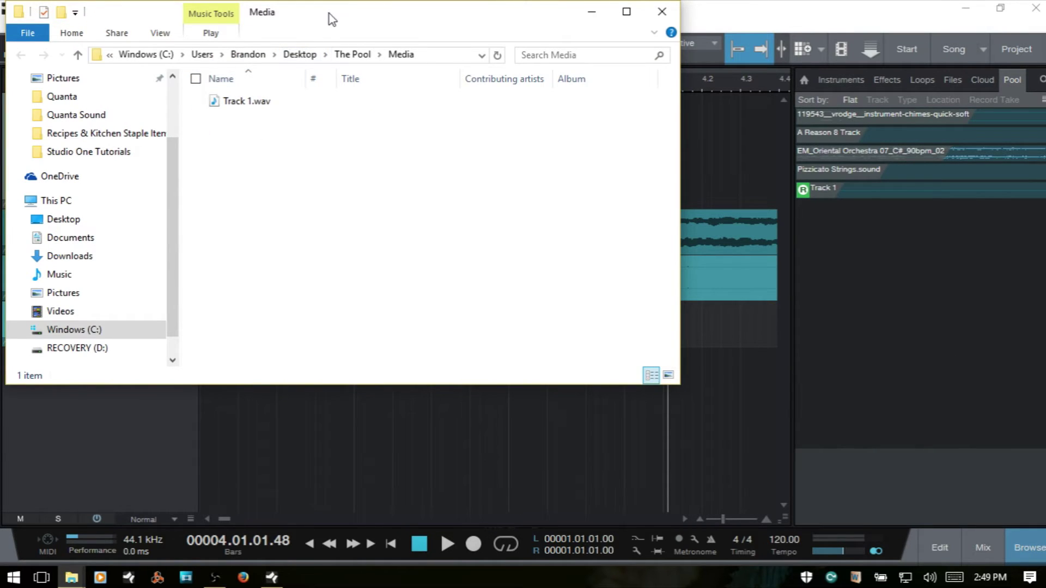
drag(331, 18, 392, 208)
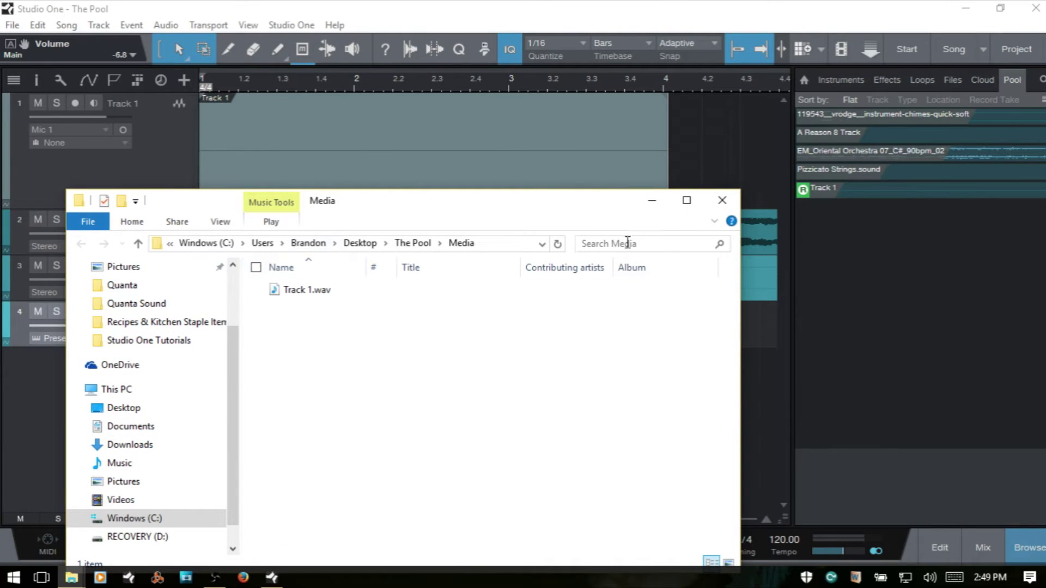
click(730, 206)
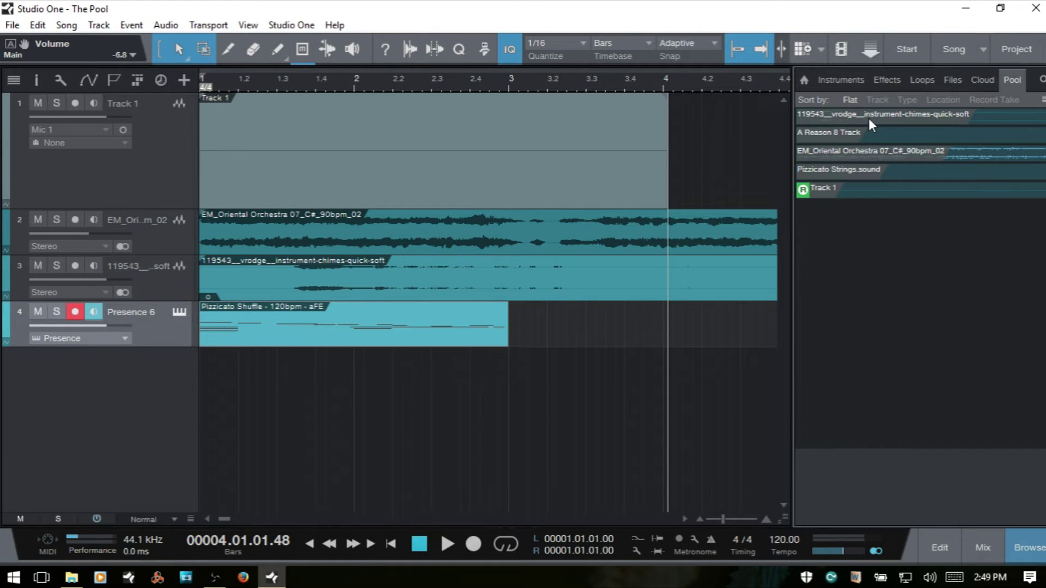
Step: Sort the Pool by Track, Type and Location, ending with Record Take
click(876, 100)
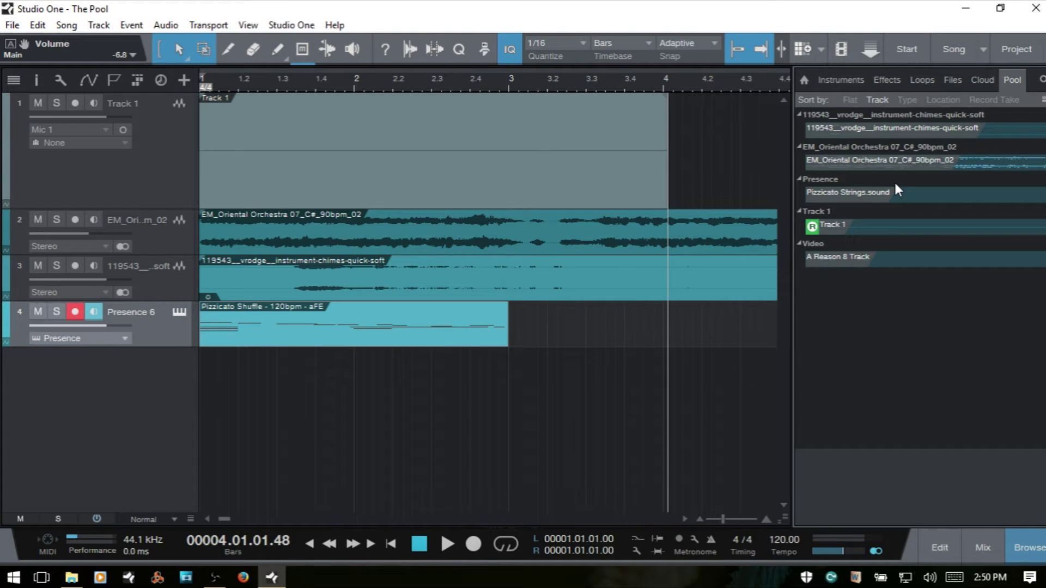
click(906, 100)
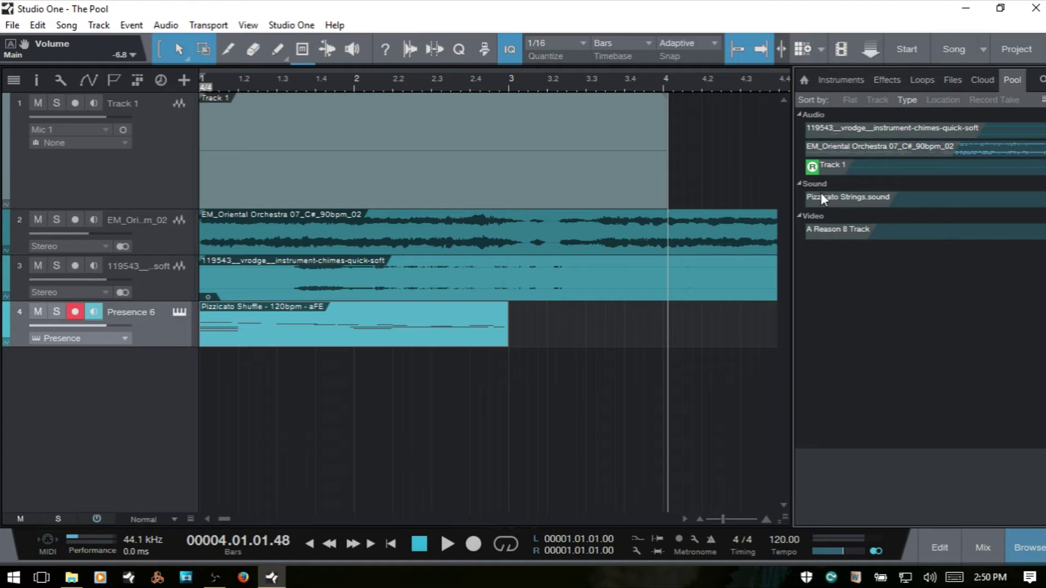
click(942, 101)
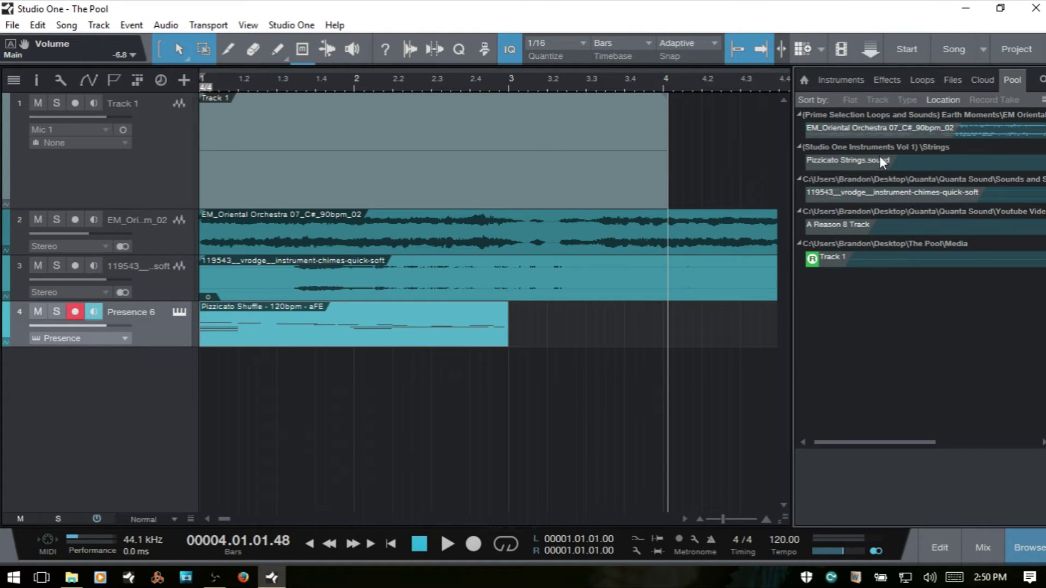
click(985, 101)
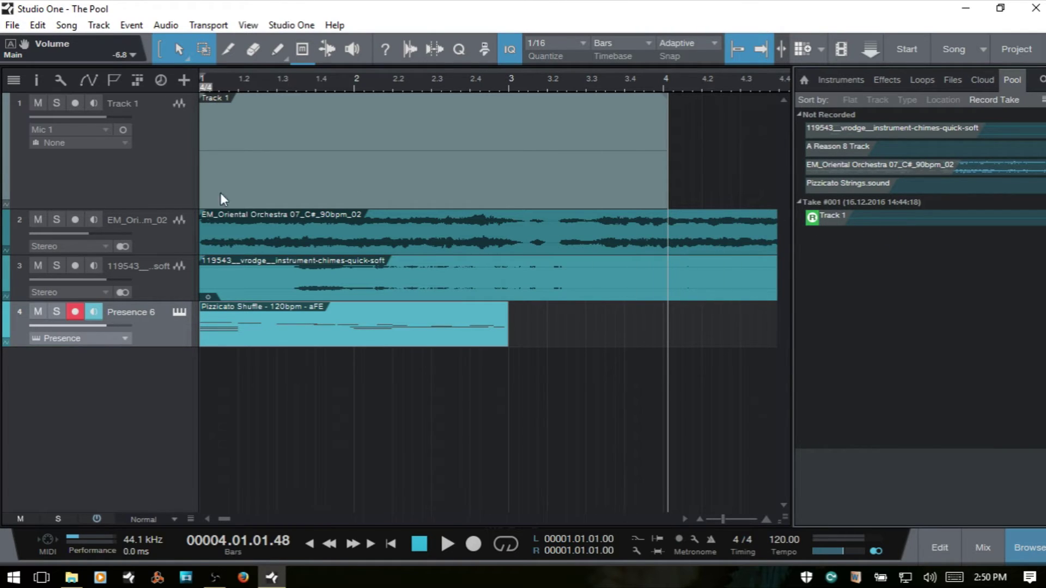
Step: Add a second audio track, record a Track 1(2) clip, and expand Take #002 in the Pool
click(145, 175)
key(t)
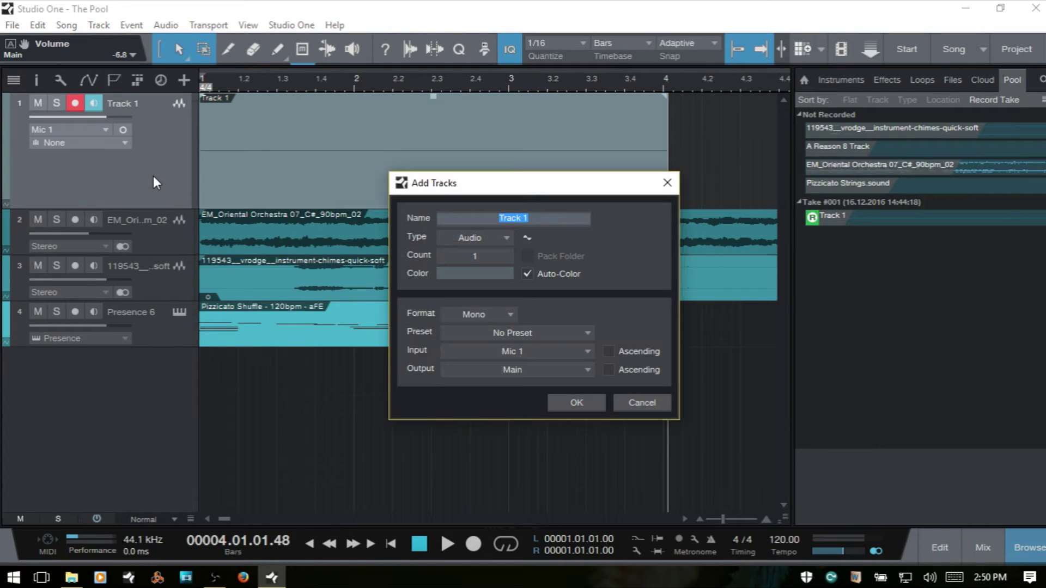
key(Return)
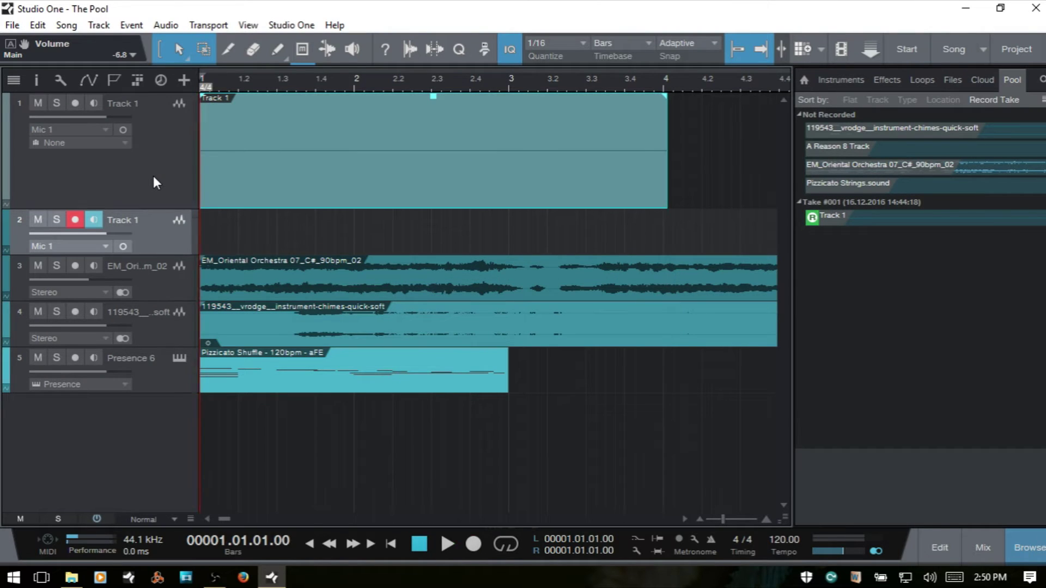
key(comma)
key(KP_Multiply)
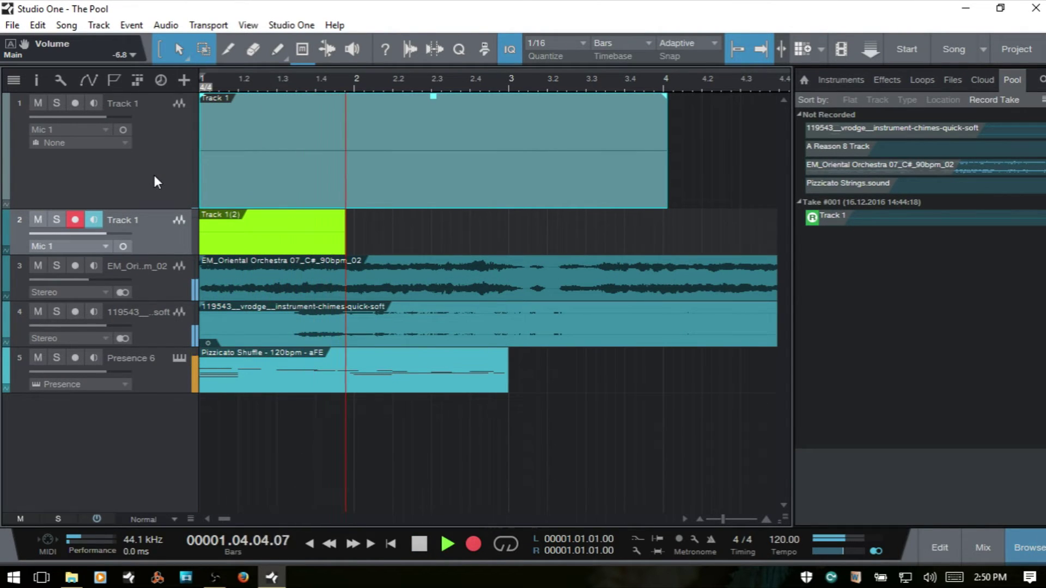
key(space)
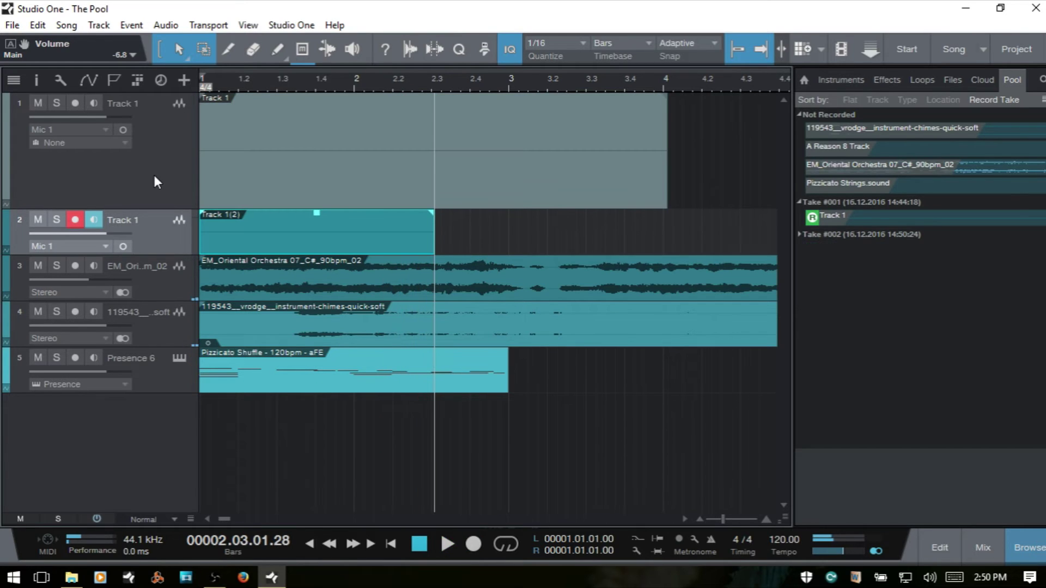
key(comma)
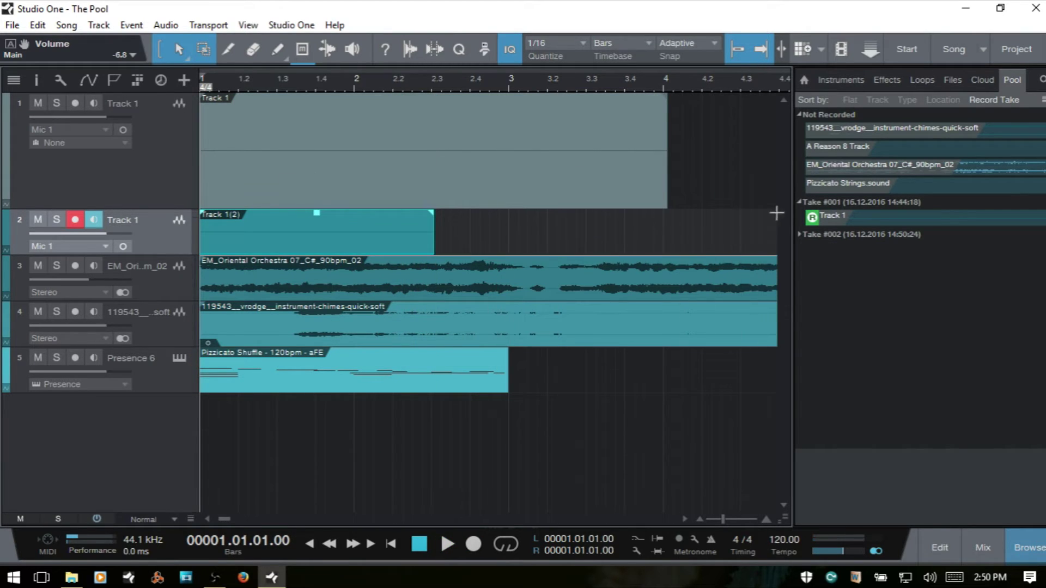
click(798, 236)
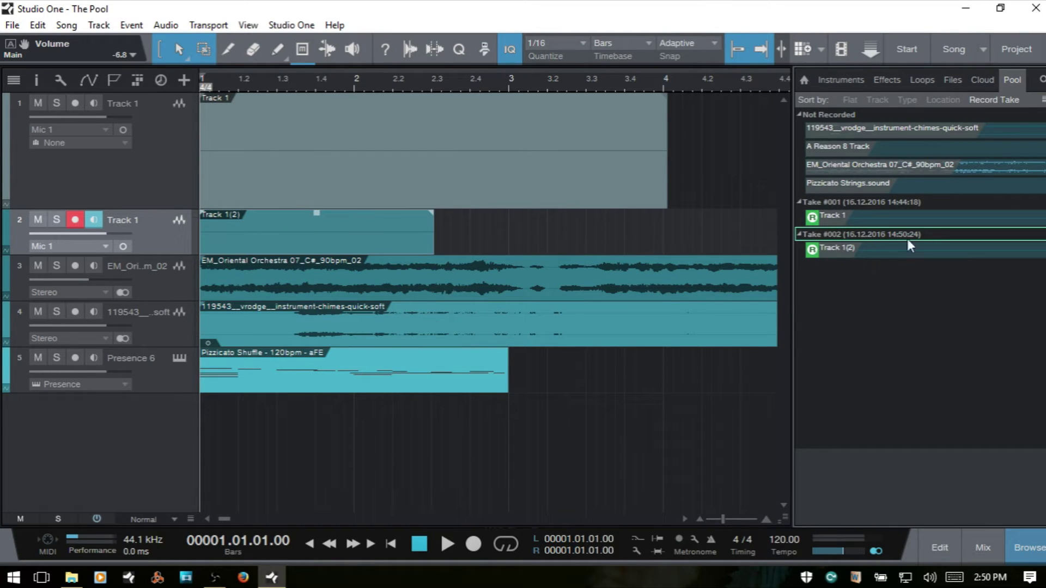
Step: Sort the Pool Flat and enlarge its rows to show the waveforms
click(849, 101)
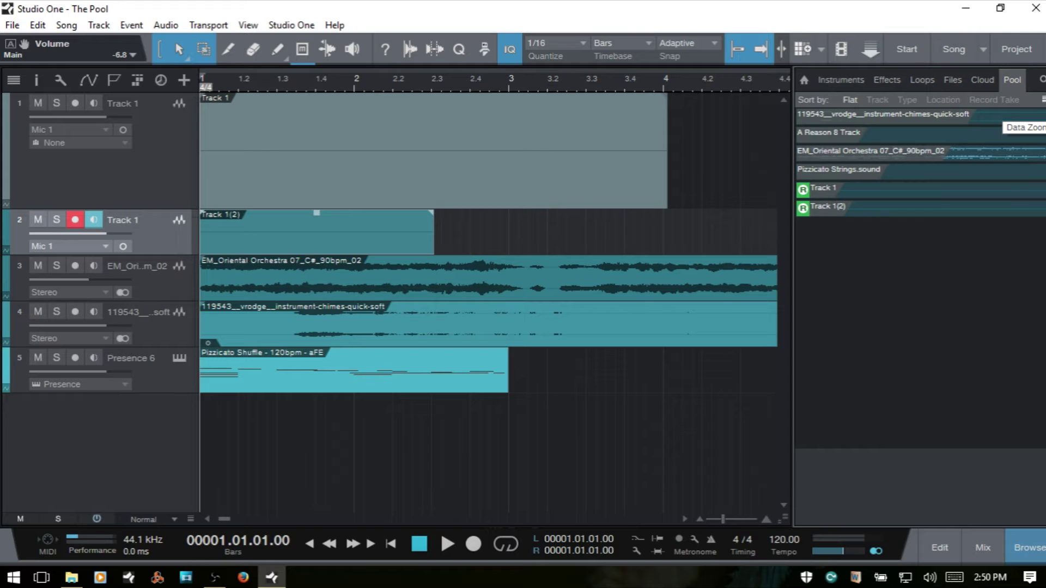
drag(1043, 173, 1043, 198)
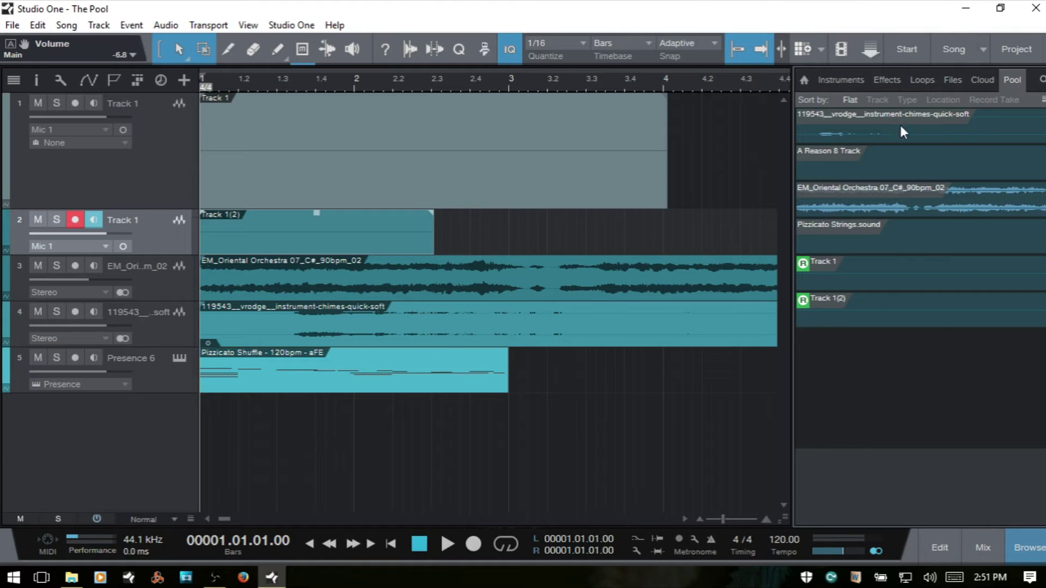
Step: View Pool details for chimes, A Reason 8 Track, Track 1 and Pizzicato Strings, ending on chimes
click(924, 139)
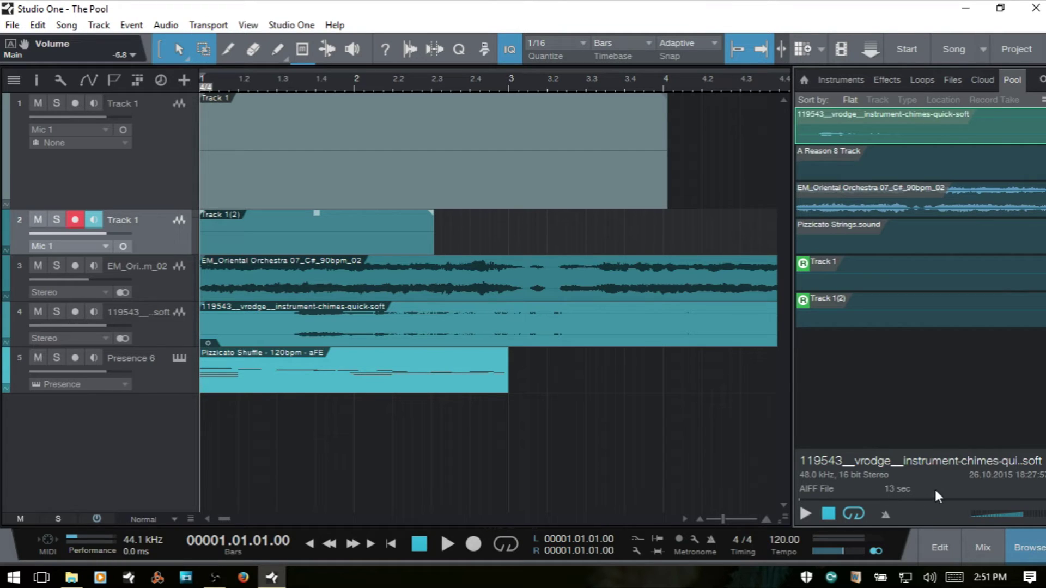
click(913, 173)
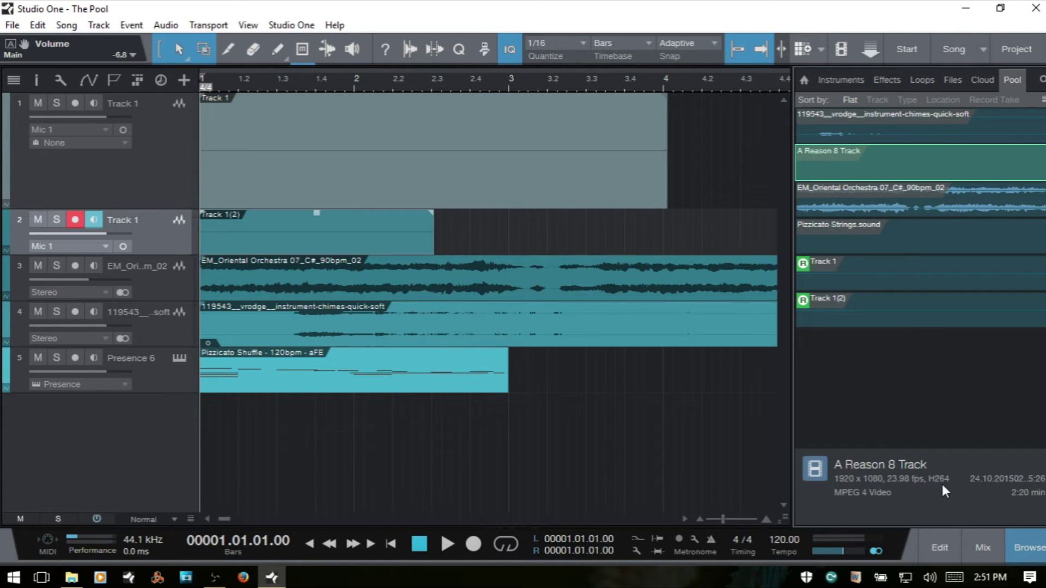
click(921, 276)
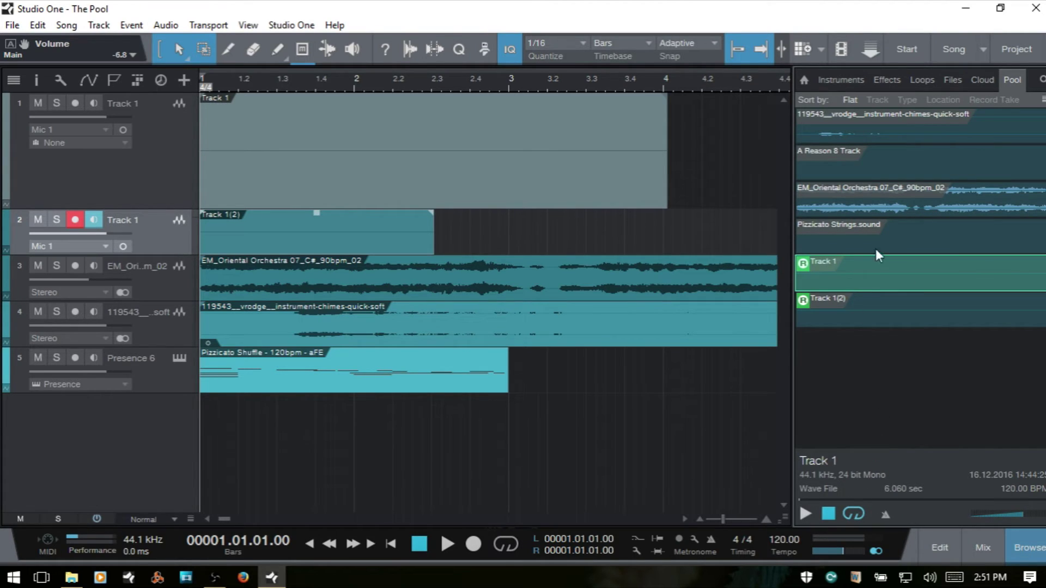
click(890, 246)
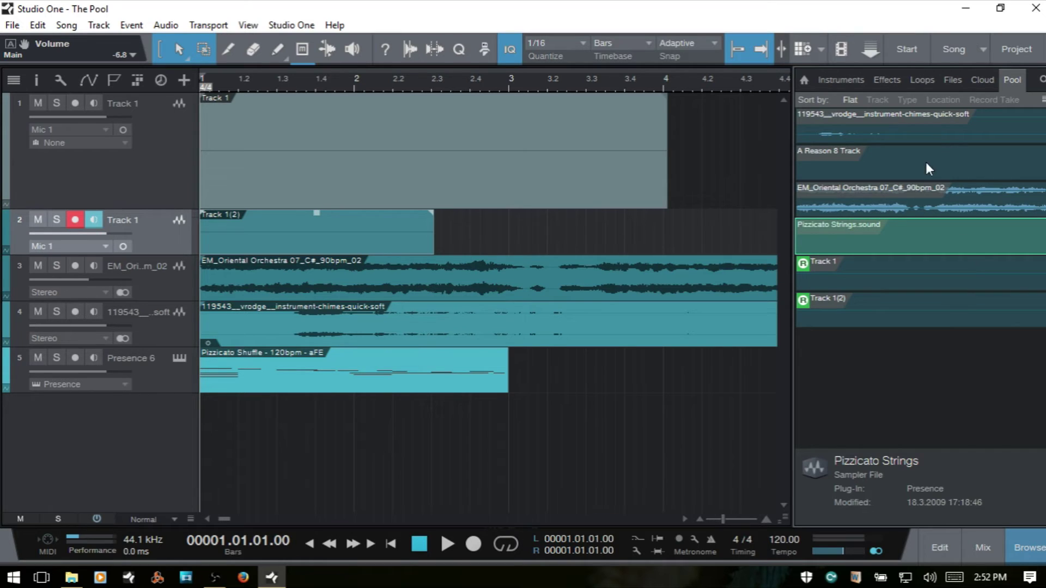
click(891, 136)
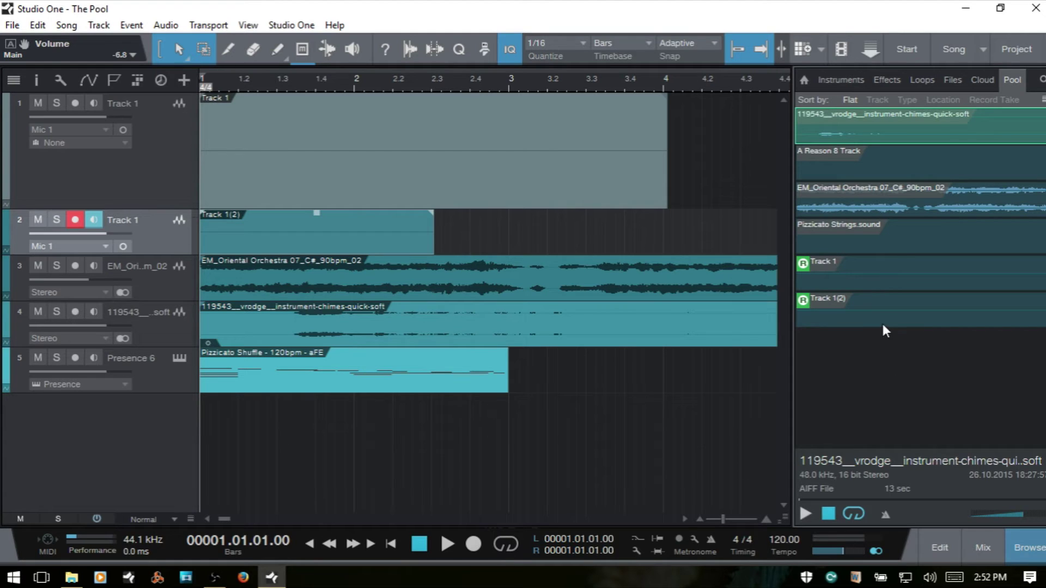
right_click(903, 122)
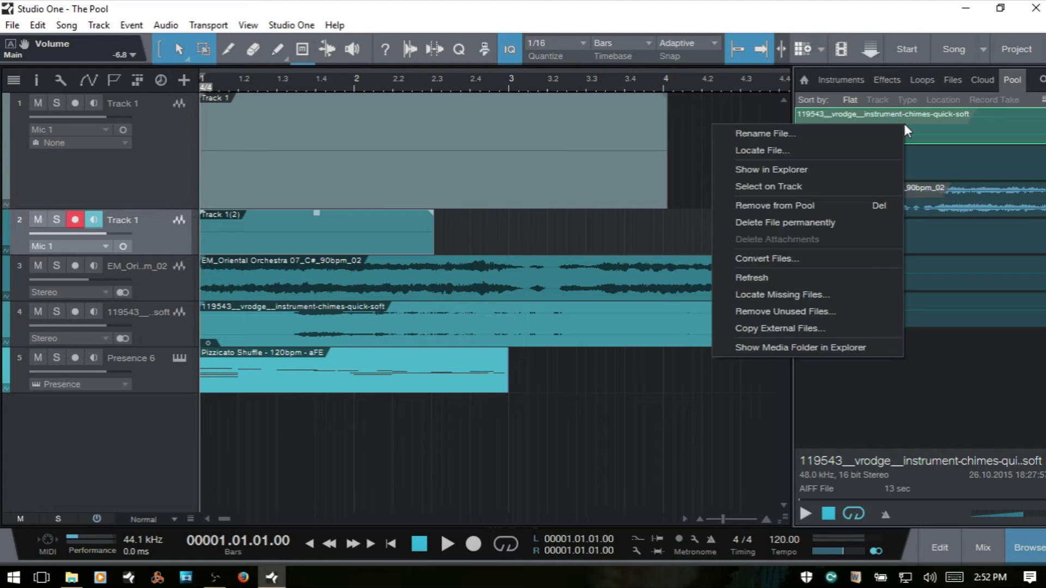
click(816, 139)
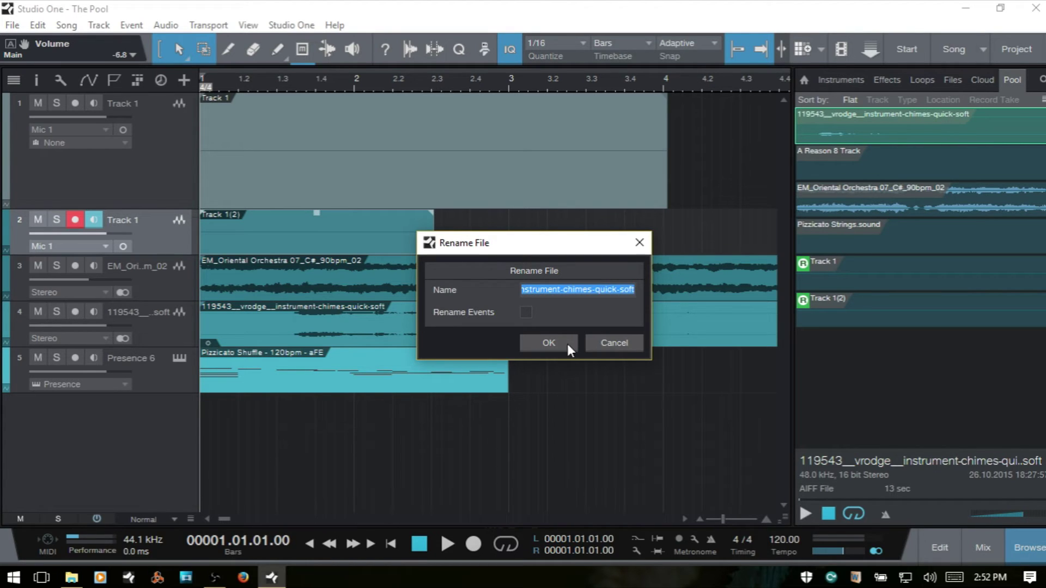
click(611, 343)
right_click(889, 135)
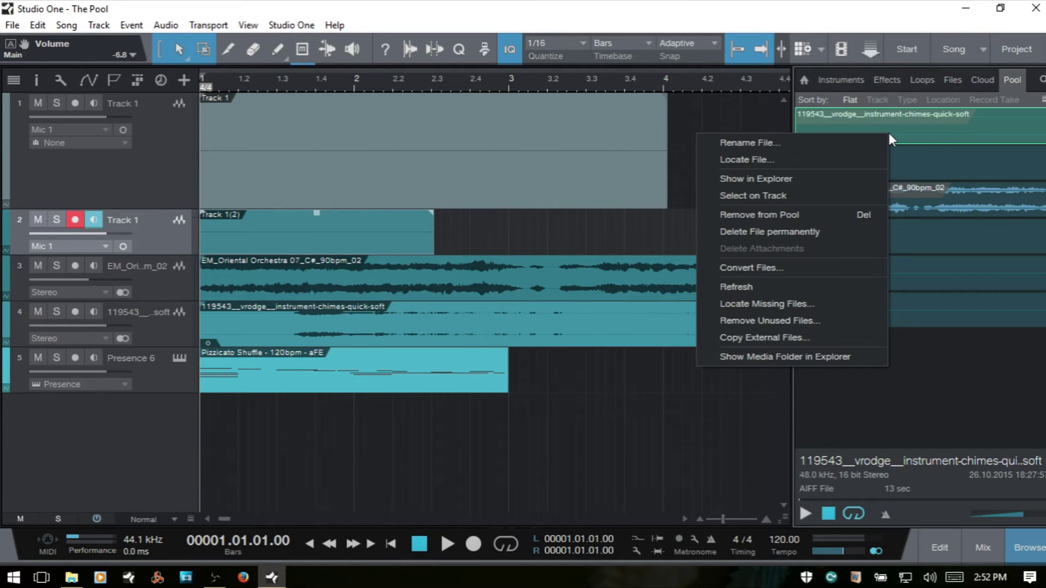
click(799, 160)
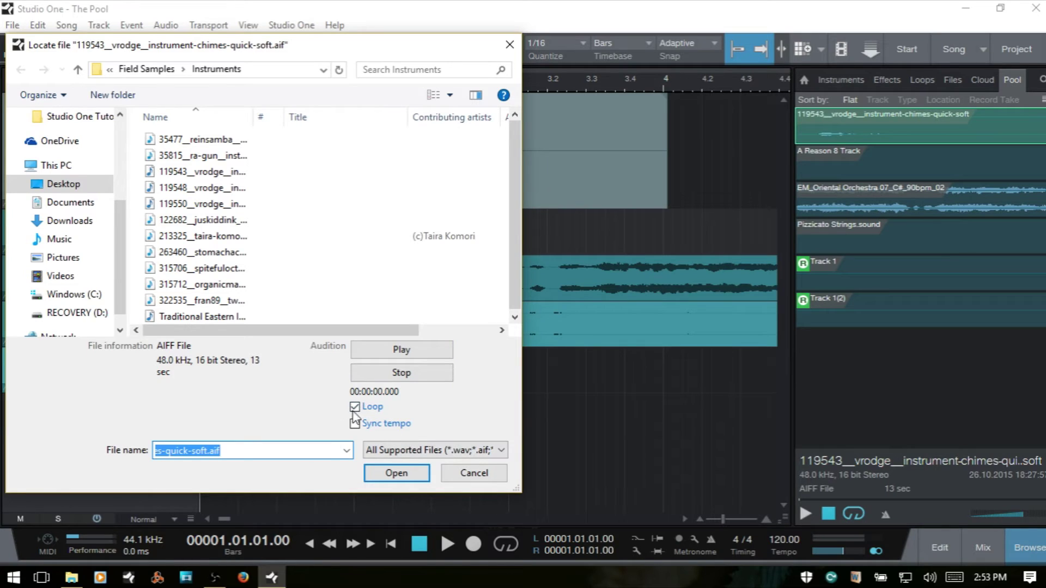
click(472, 474)
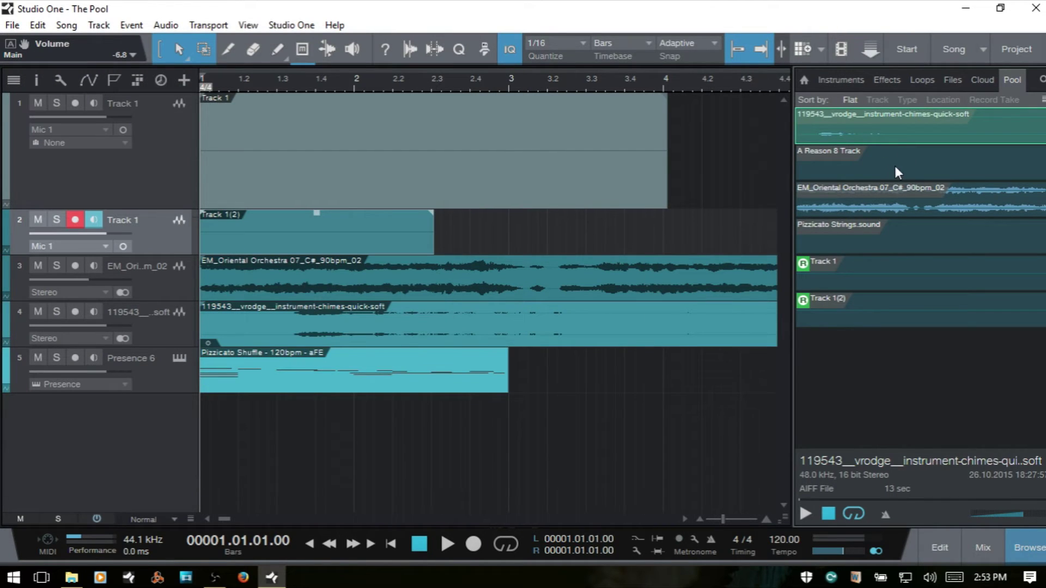
click(894, 167)
right_click(897, 172)
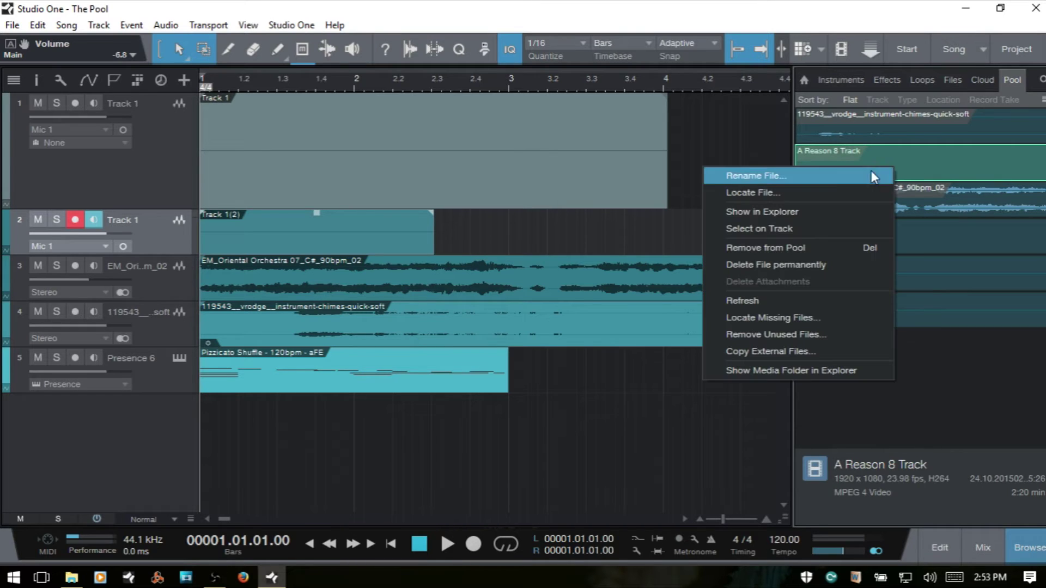
click(825, 191)
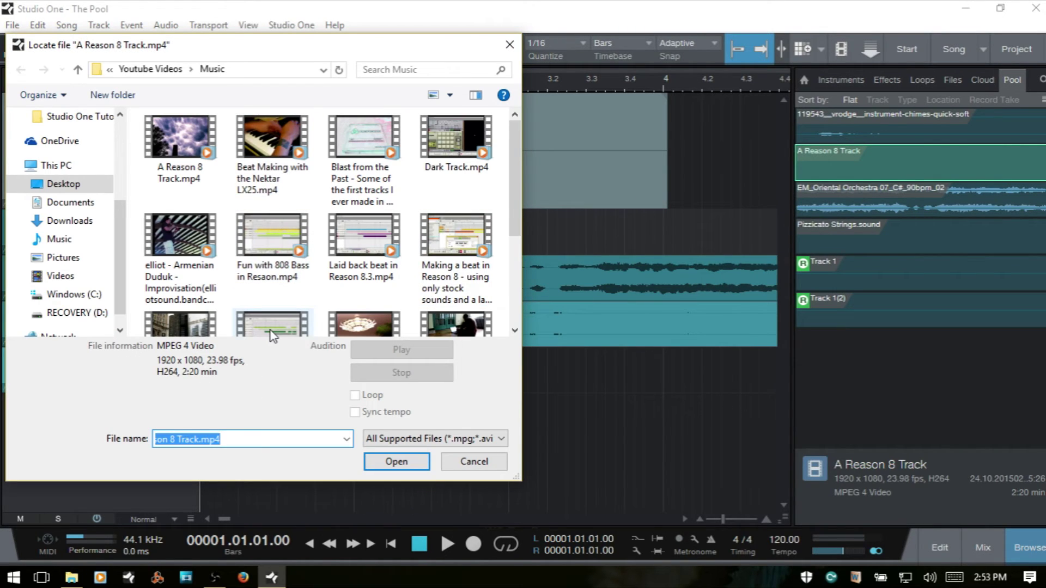
key(Return)
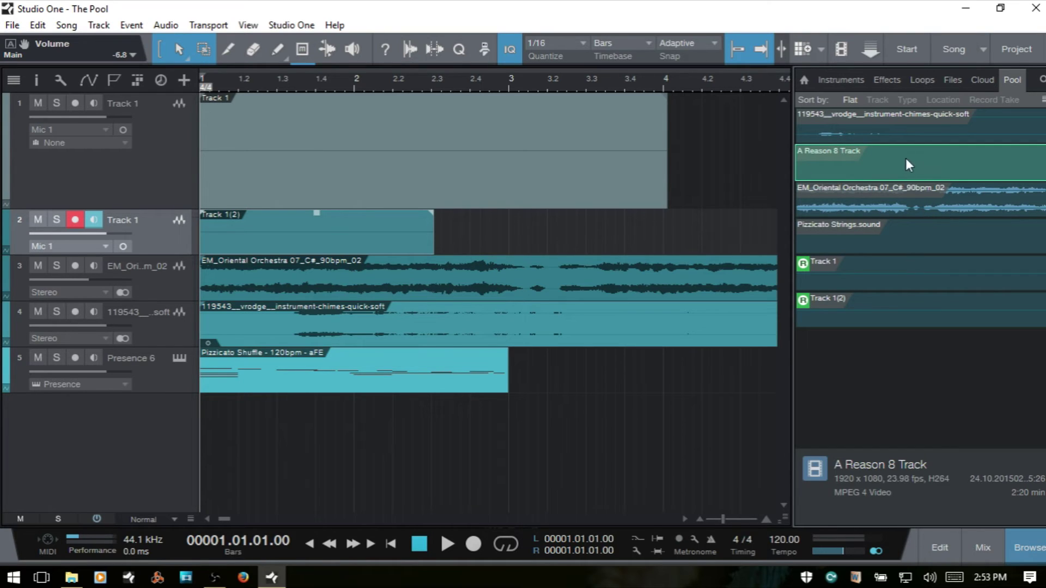
right_click(907, 133)
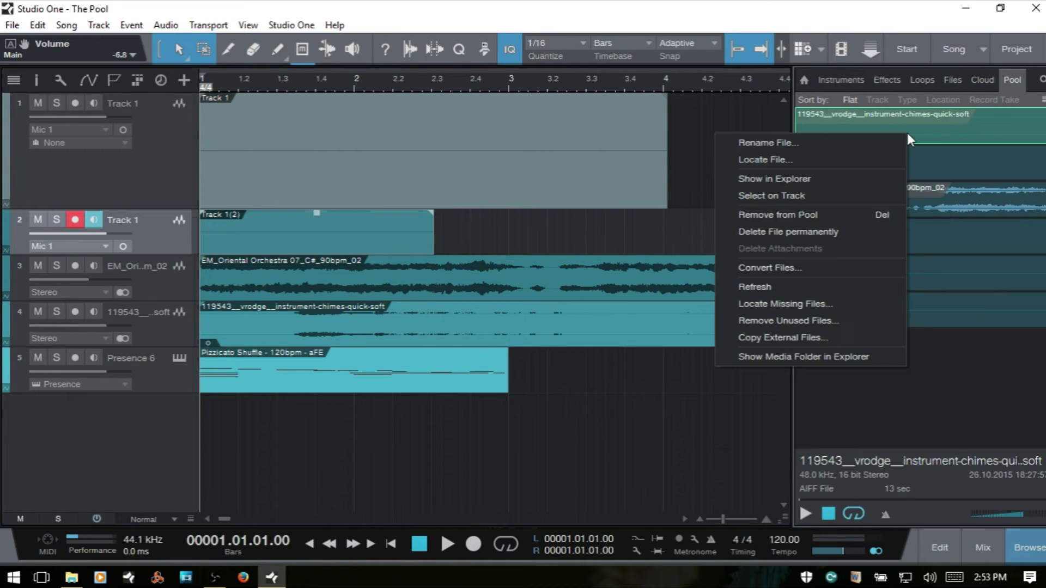
click(822, 180)
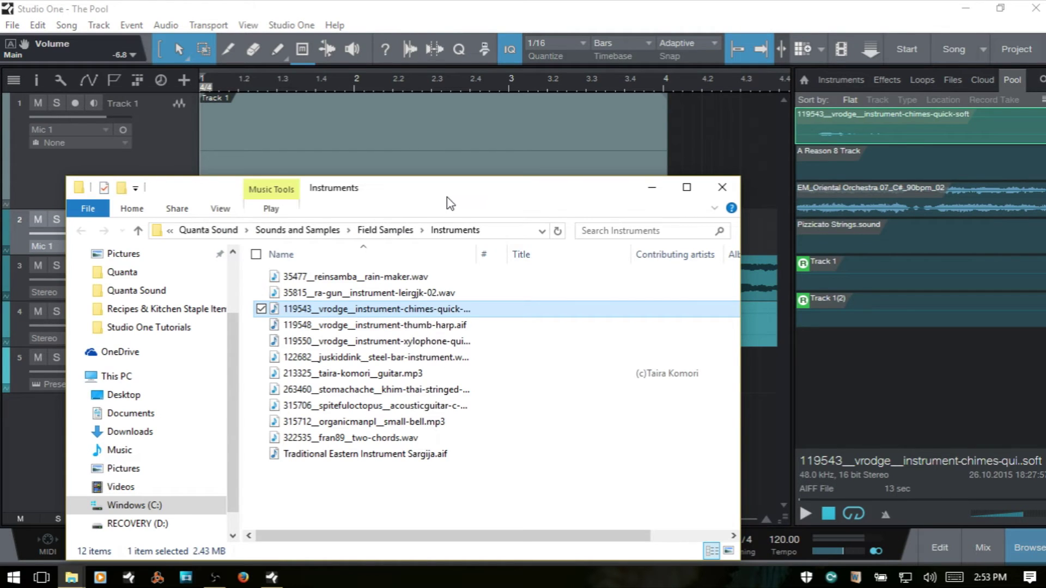
drag(452, 185, 434, 62)
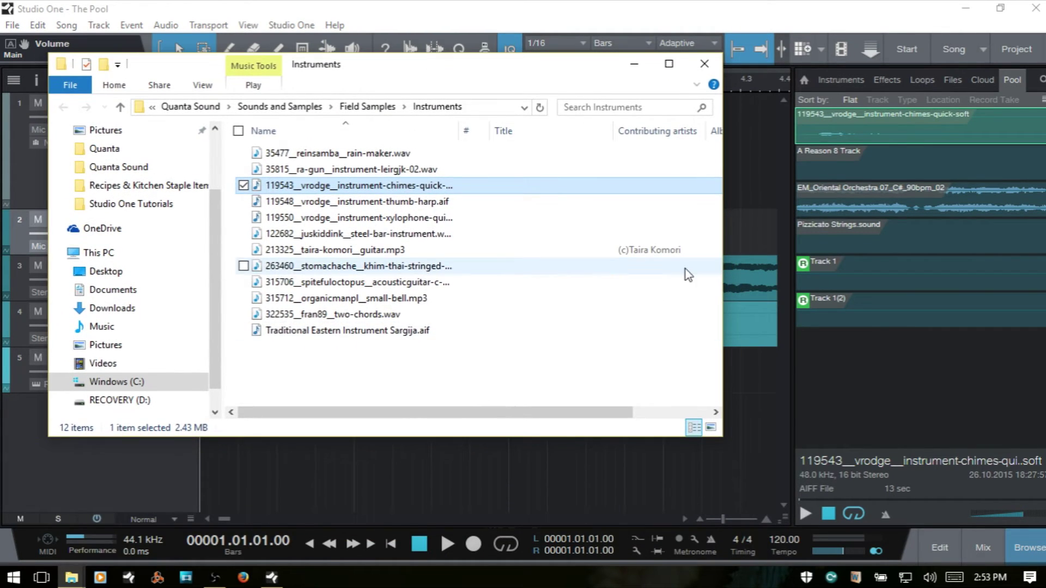
click(704, 64)
Step: Use Select on Track on the chimes Pool file to select its event, then reopen its options
right_click(868, 123)
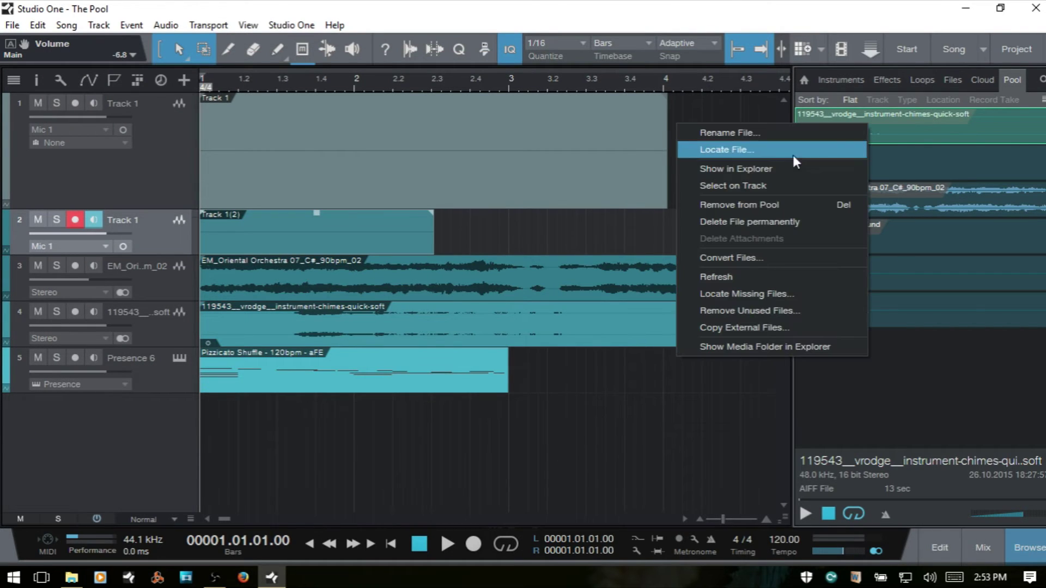
click(801, 184)
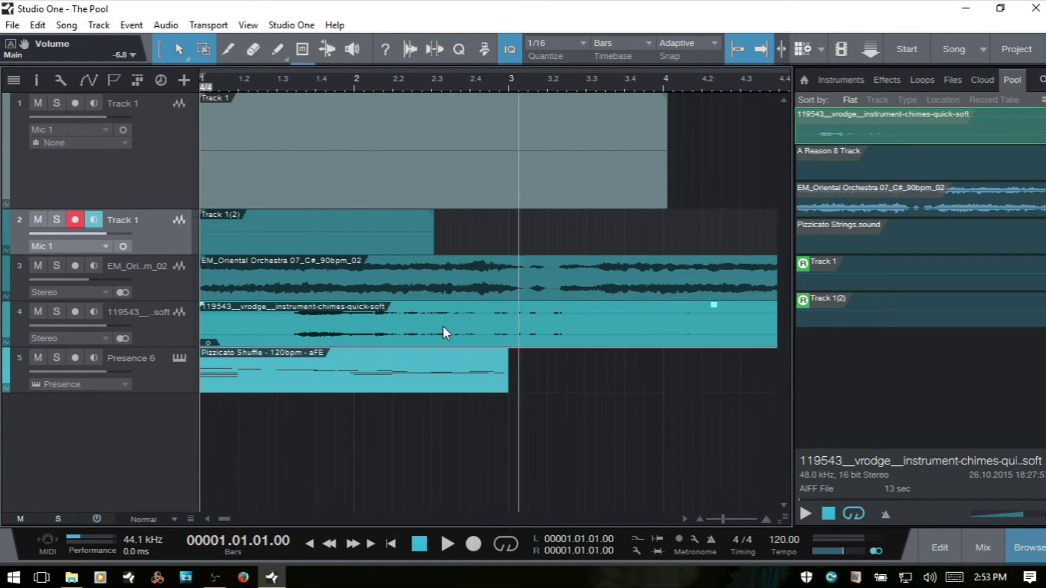
right_click(952, 124)
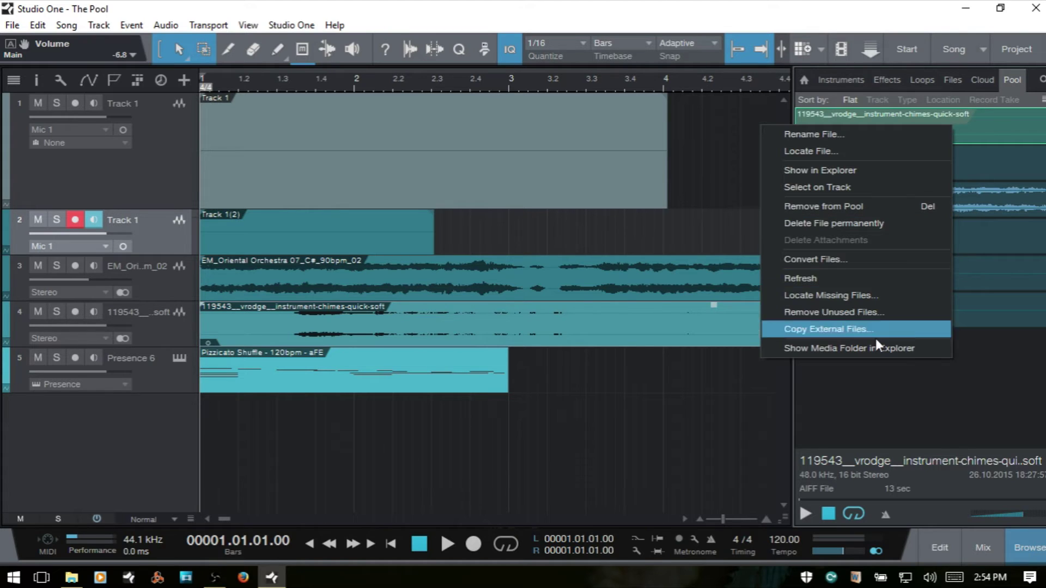
Step: Remove the Track 1(2) recording from the Pool and every occurrence in the song
click(908, 362)
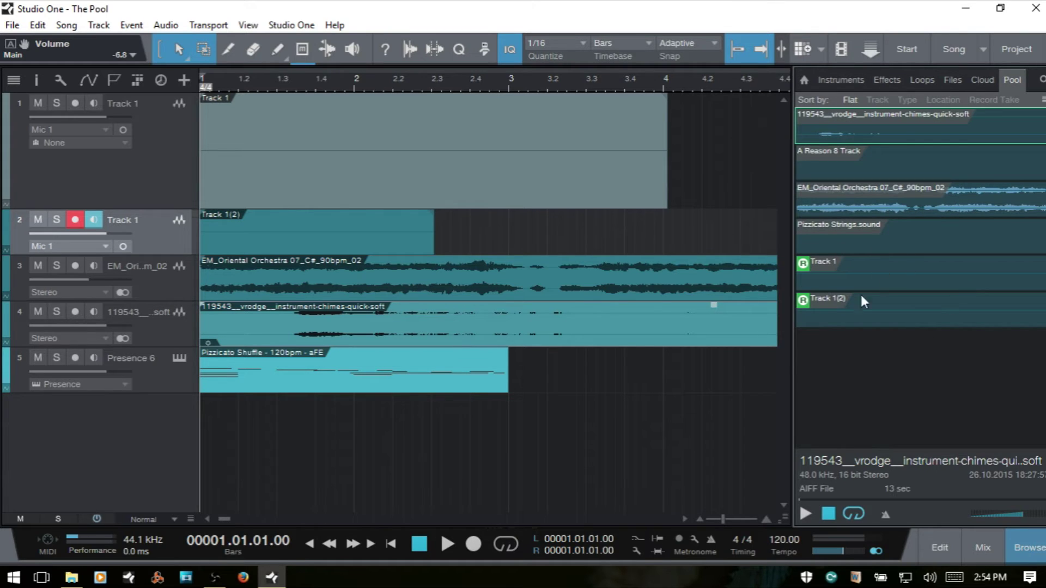
click(838, 318)
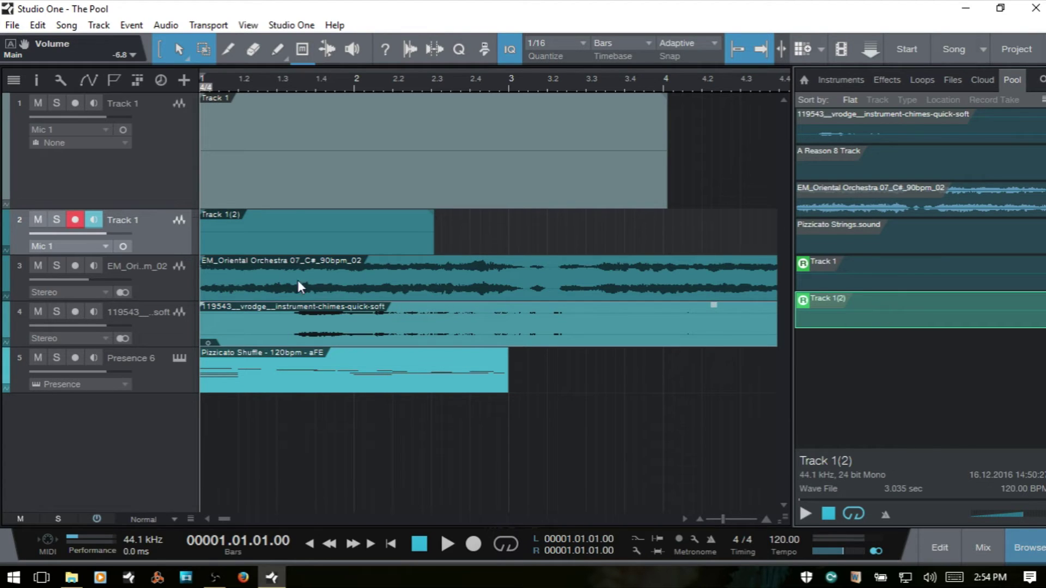
right_click(880, 304)
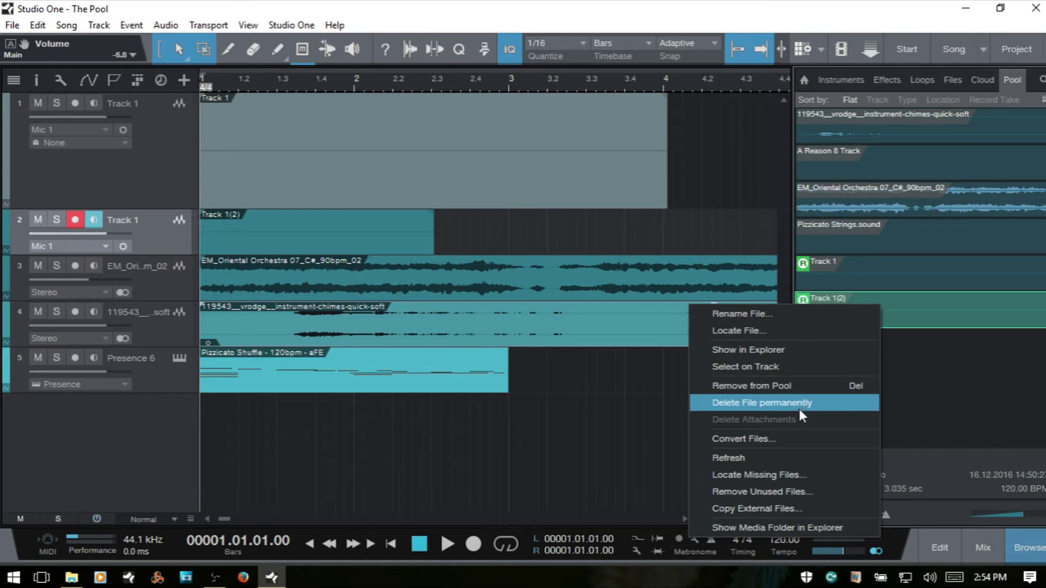
click(796, 384)
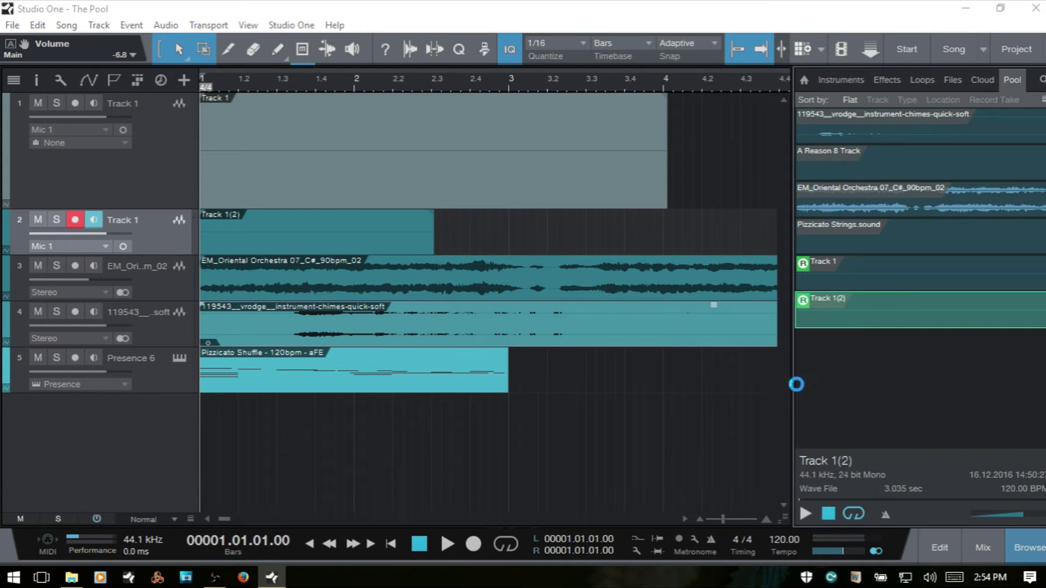
click(605, 297)
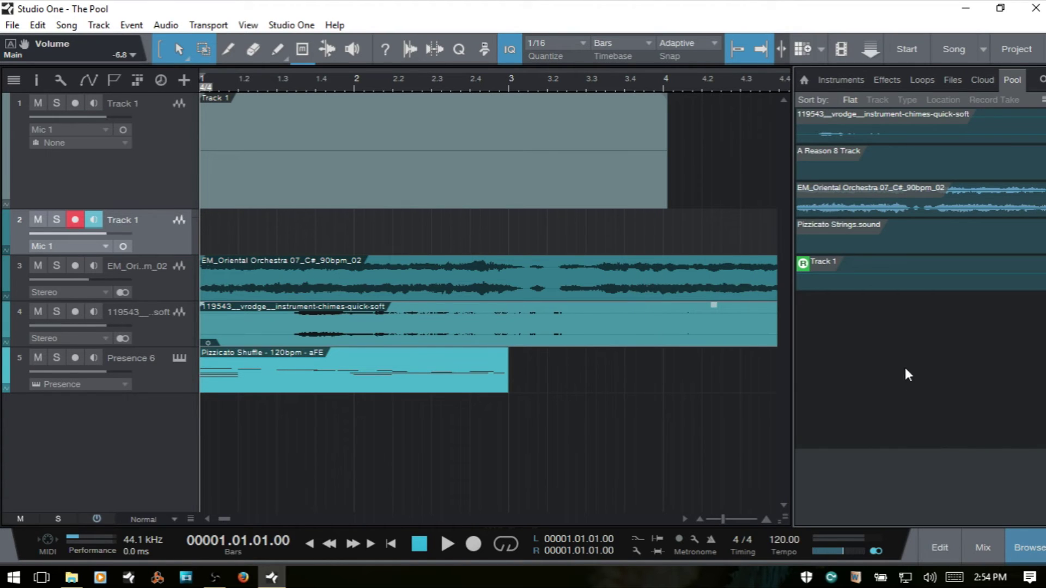
Step: Show the song's Media folder in Explorer, then close that window
right_click(937, 374)
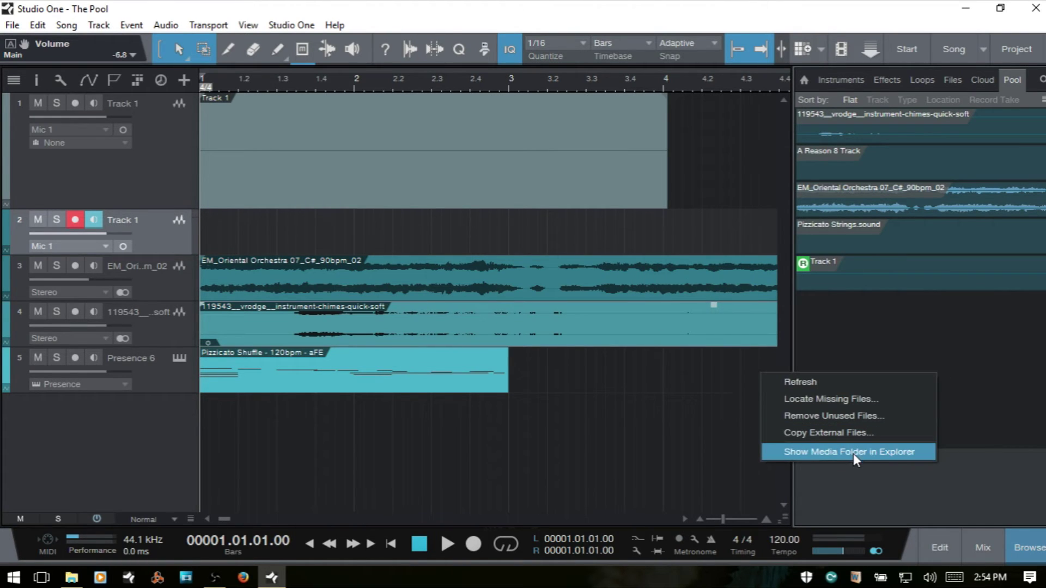
click(871, 453)
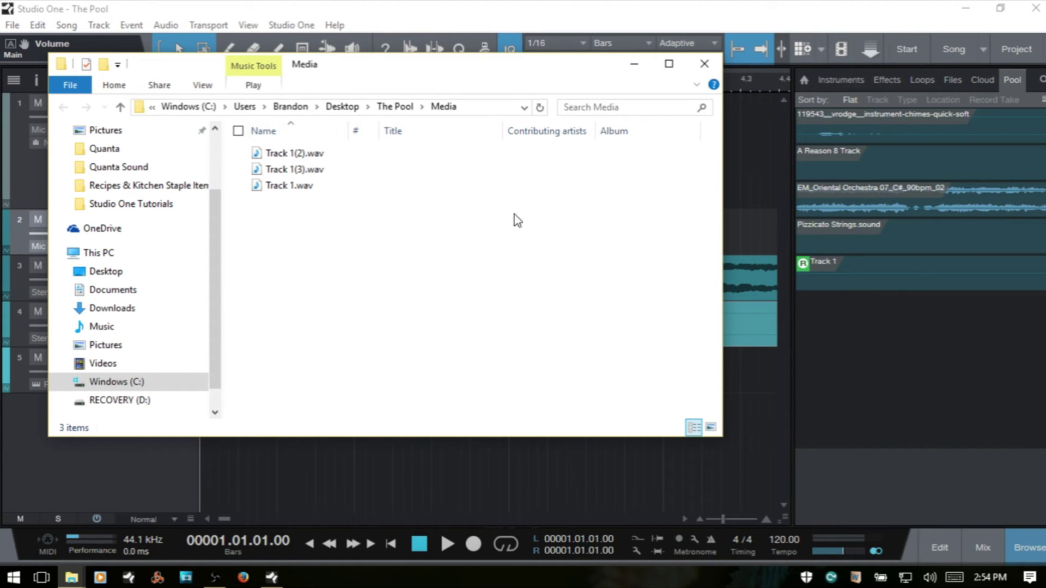
click(704, 66)
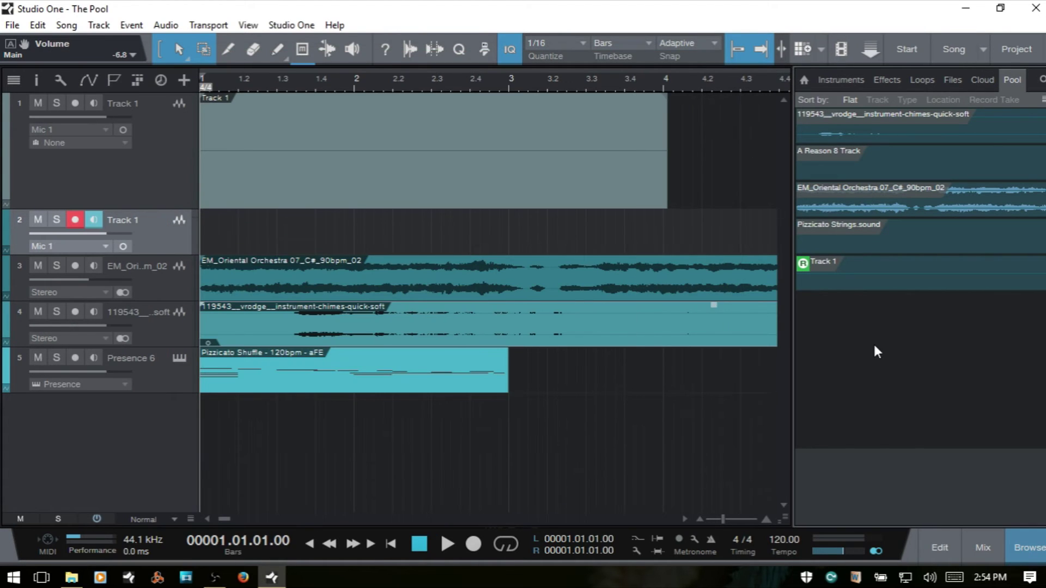
Step: Dismiss the chimes file's Pool options and select the EM_Oriental Orchestra event on track 3
right_click(887, 133)
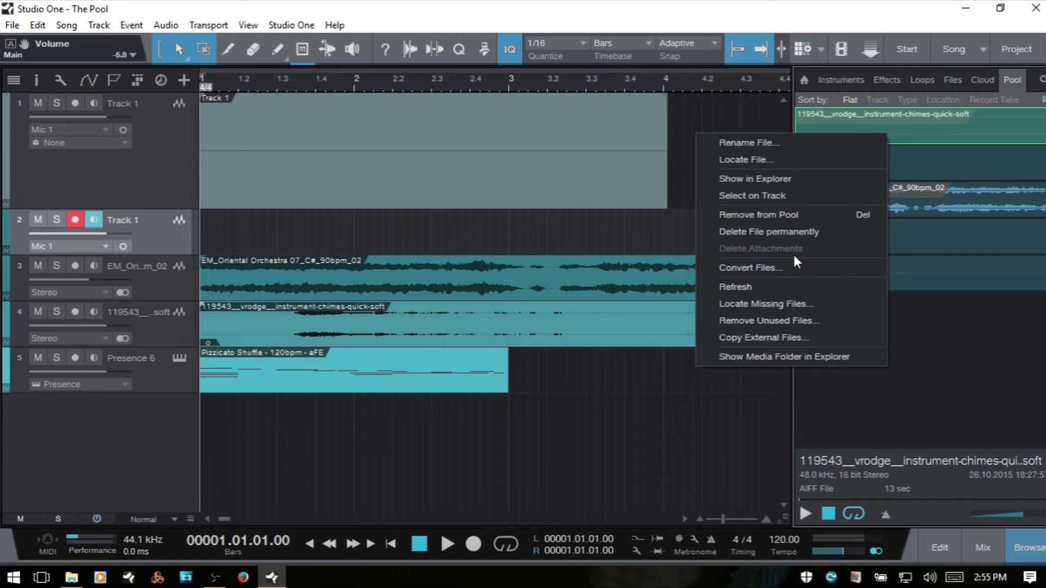
click(956, 361)
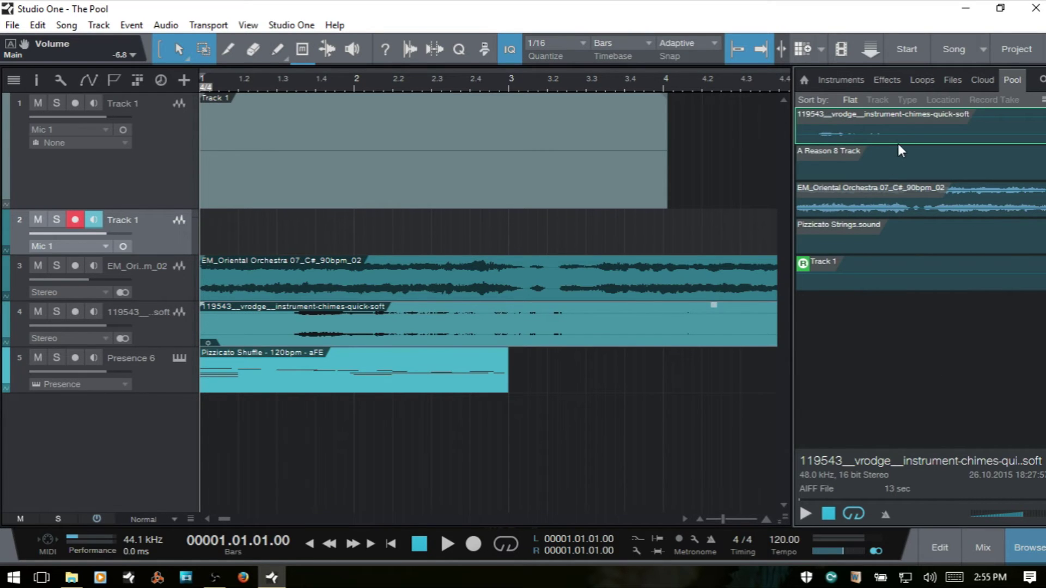
click(393, 284)
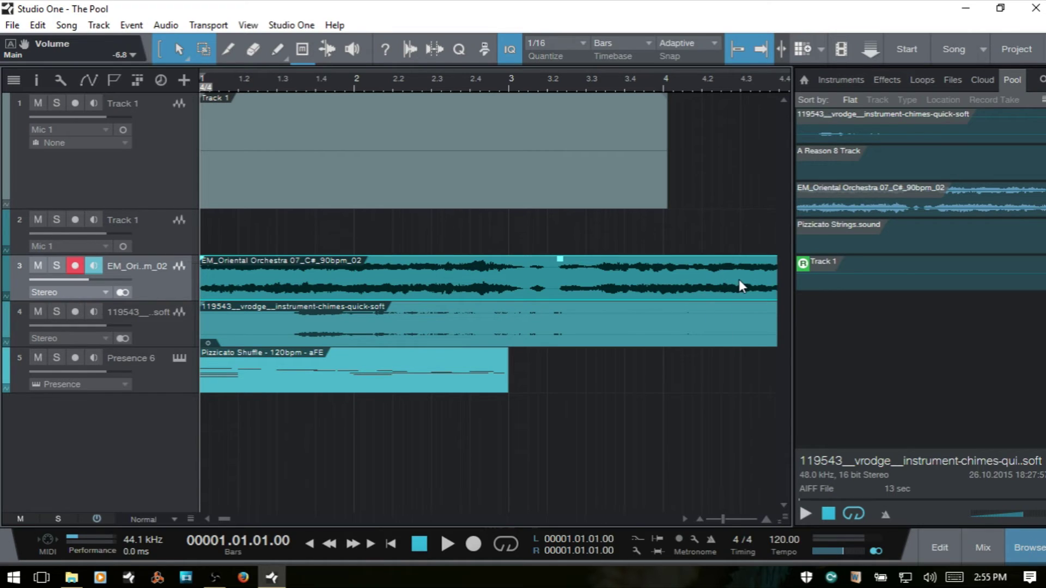
Step: Drag PreSonus Analog Delay onto the EM_Oriental Orchestra event and expand its Event FX in the inspector
key(F7)
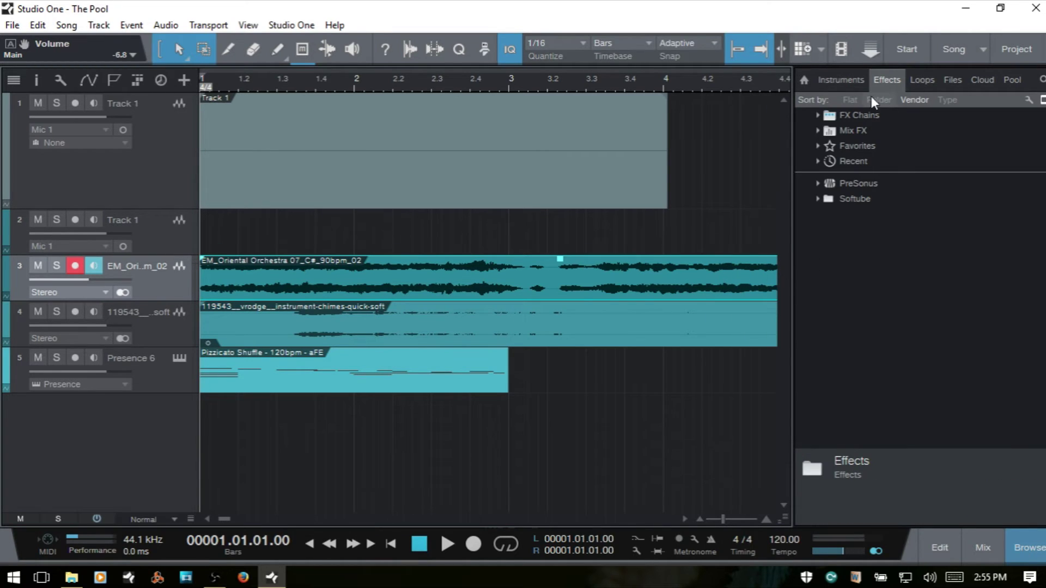
click(815, 184)
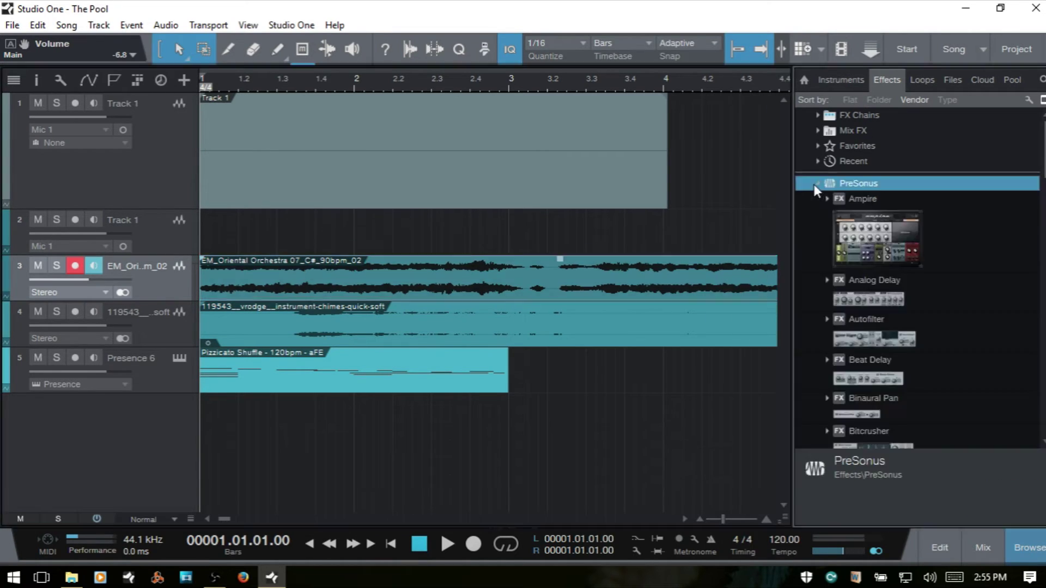
click(872, 301)
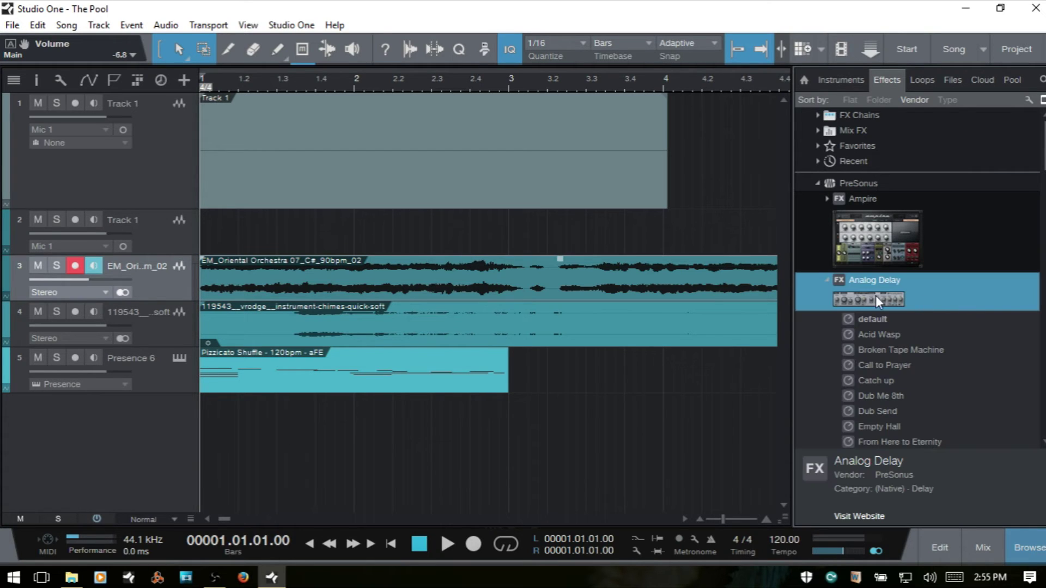
drag(858, 320, 538, 283)
drag(873, 290, 477, 279)
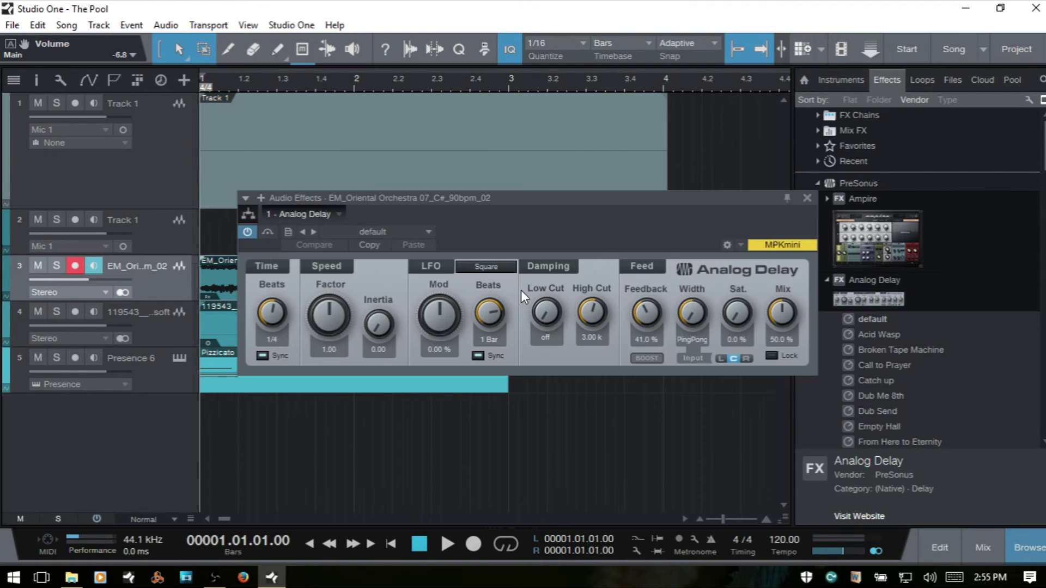
click(807, 198)
key(F4)
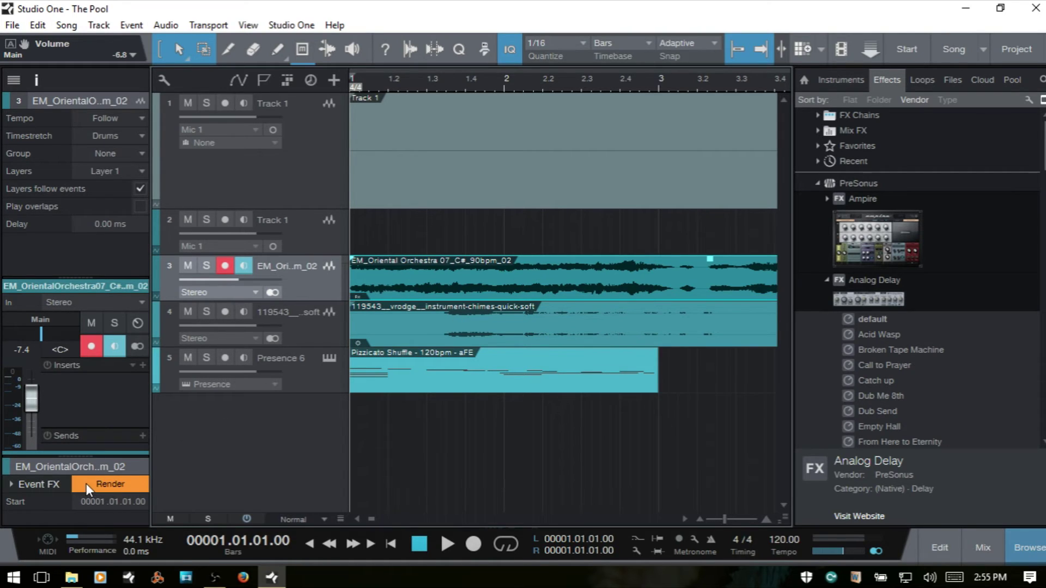
click(10, 483)
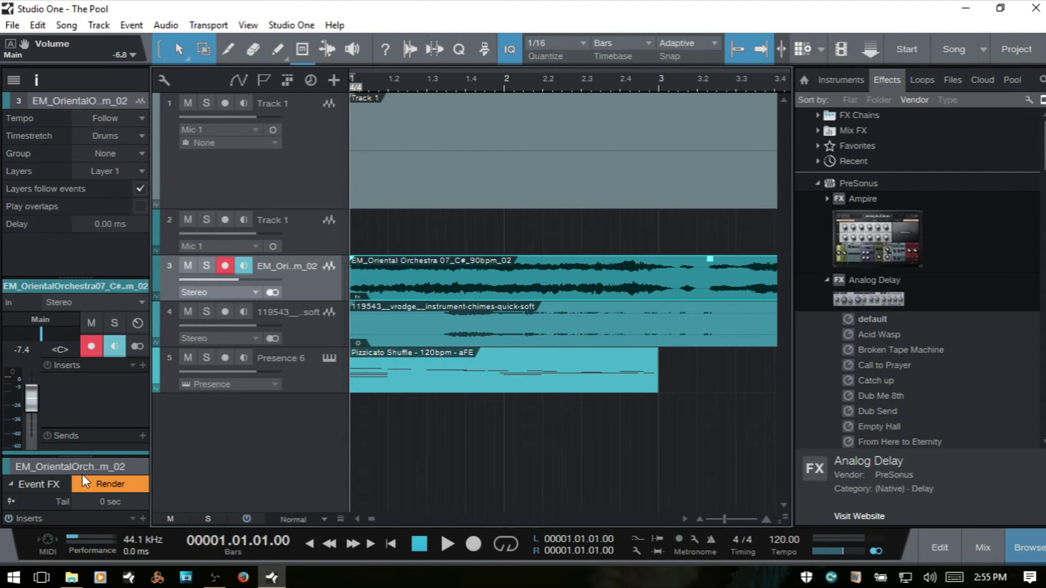
Step: Render the Analog Delay into the orchestra event and return the browser to the Pool
click(110, 484)
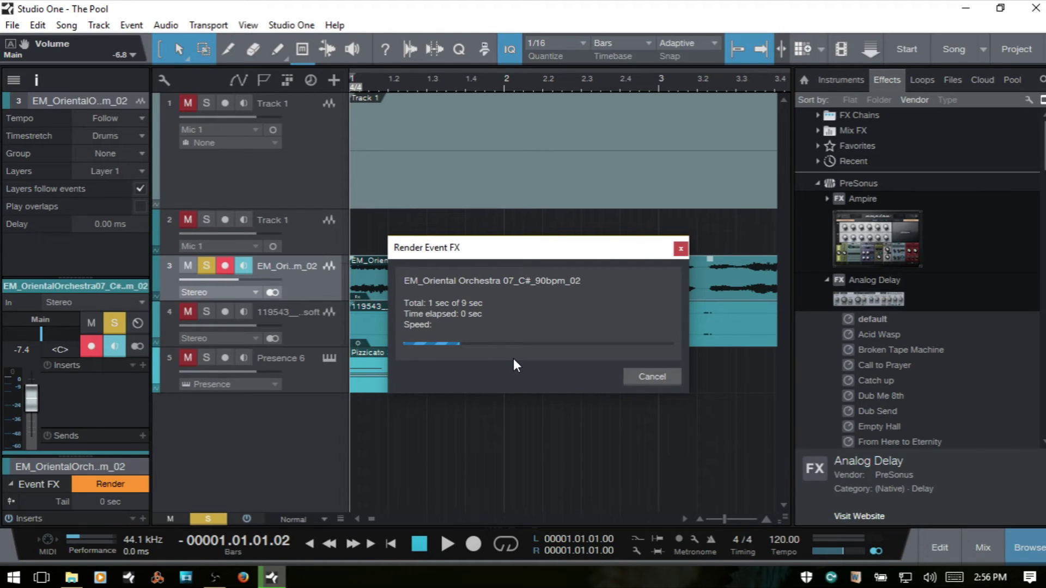
key(F4)
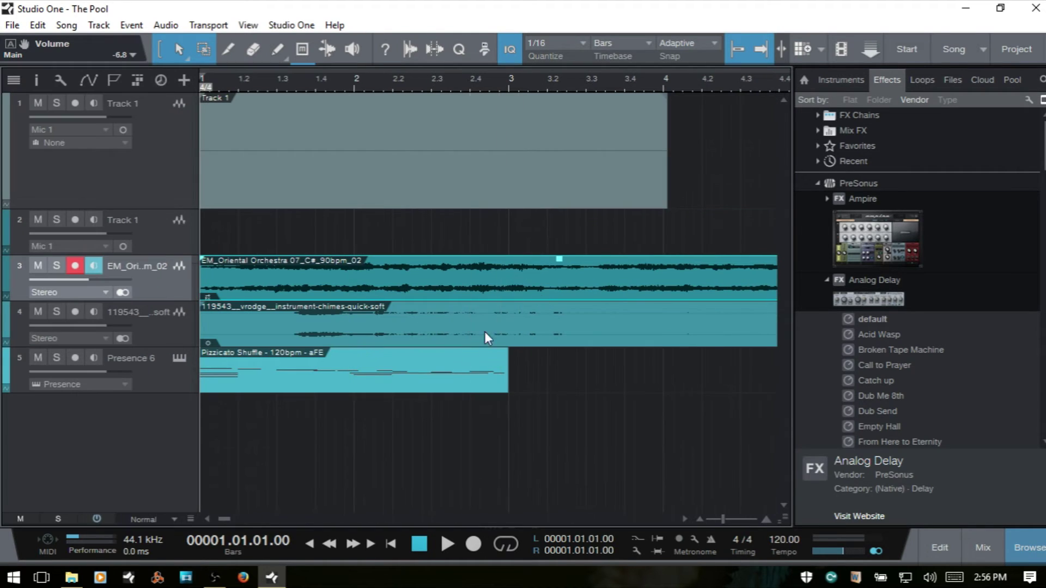
key(F9)
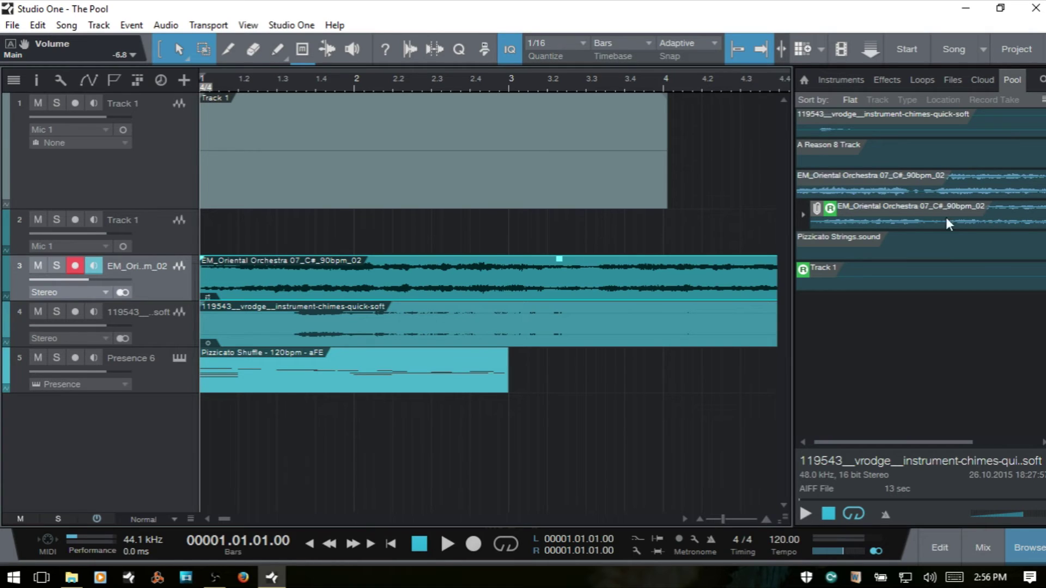
Step: Preview the original orchestra loop and the rendered EM_Oriental Orchestra file, then collapse its entry
click(801, 215)
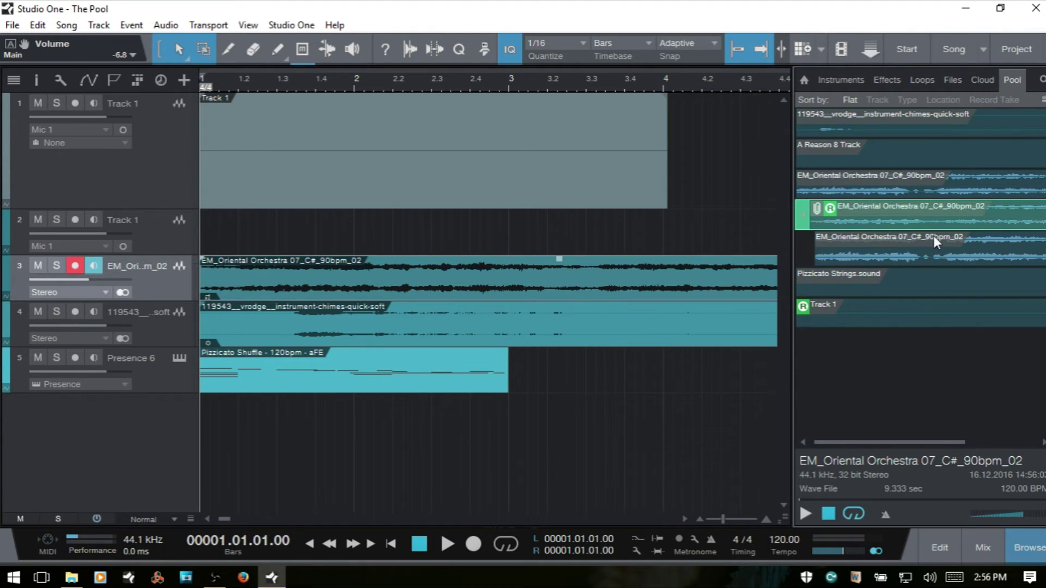
click(874, 259)
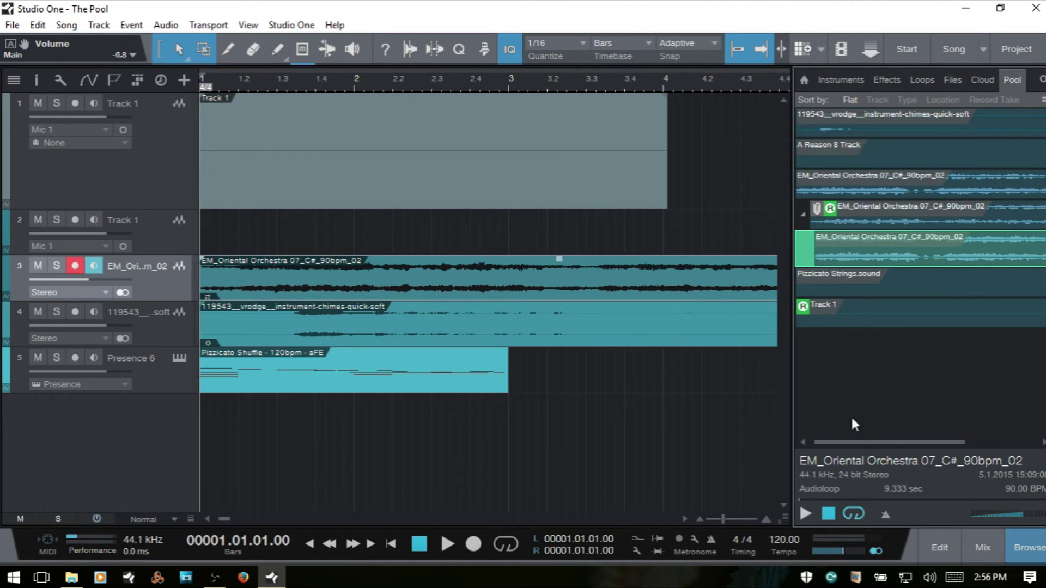
click(805, 513)
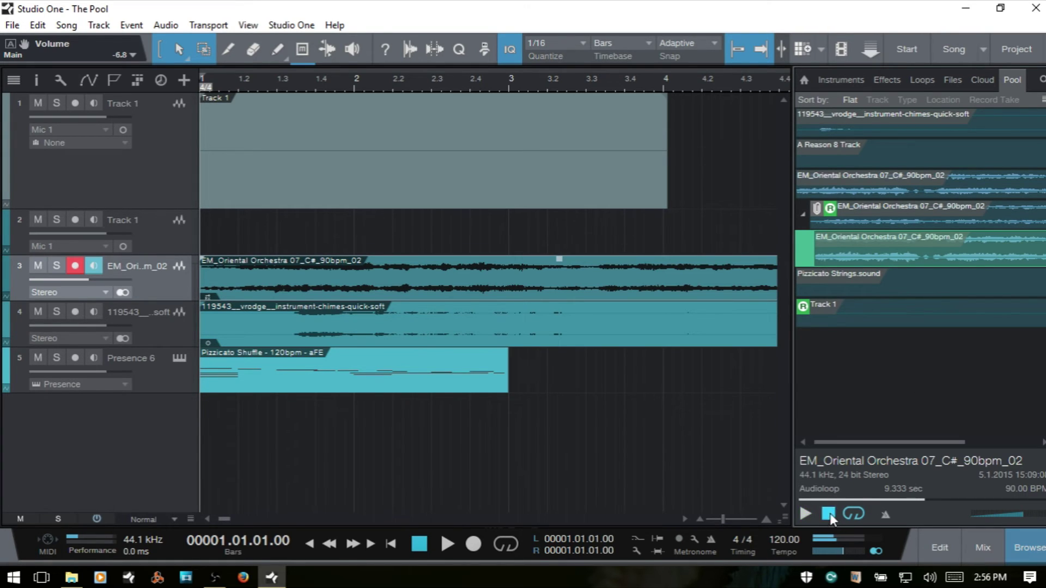
click(920, 218)
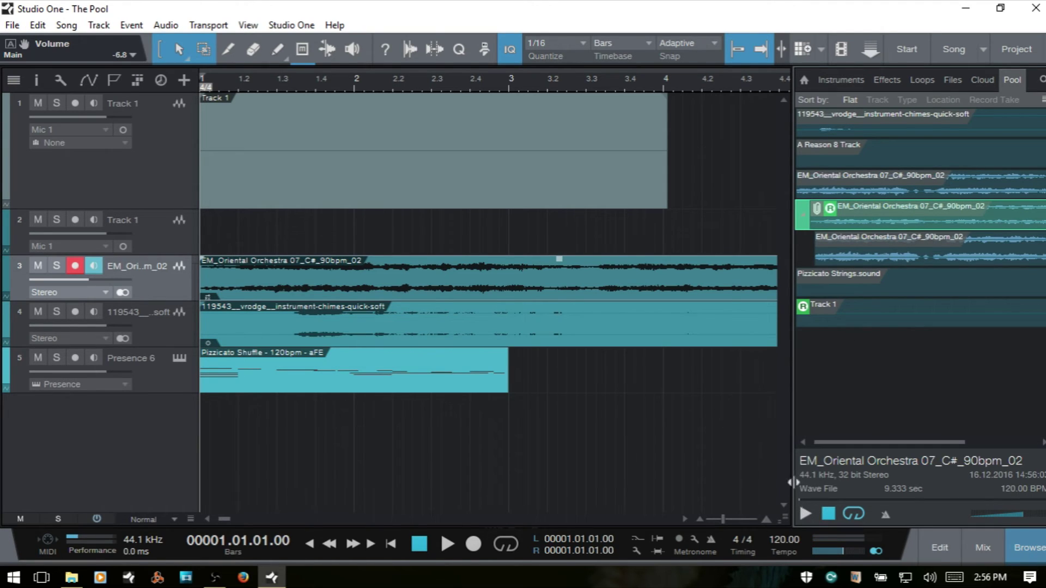
click(806, 514)
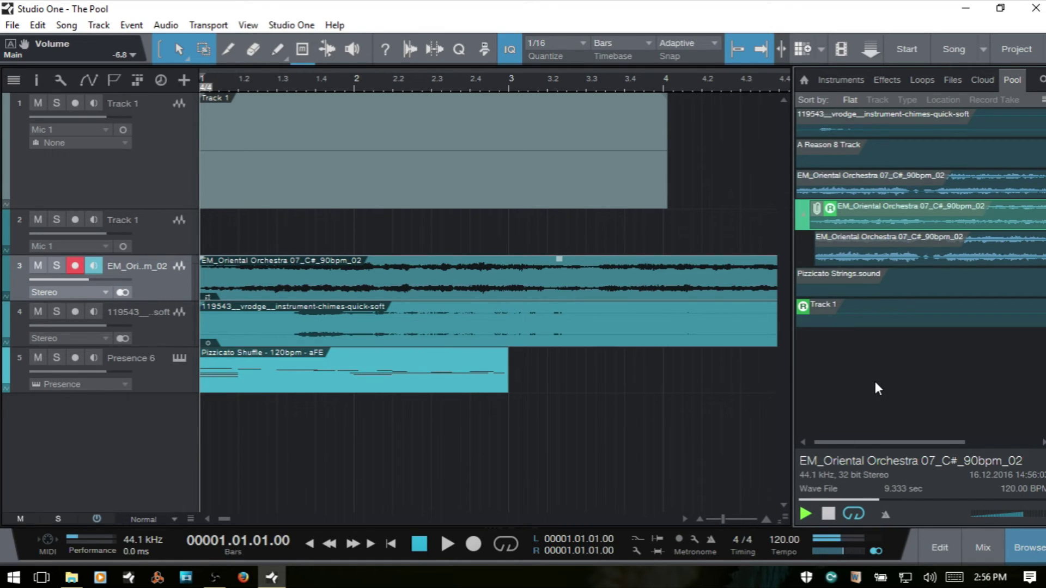
click(828, 514)
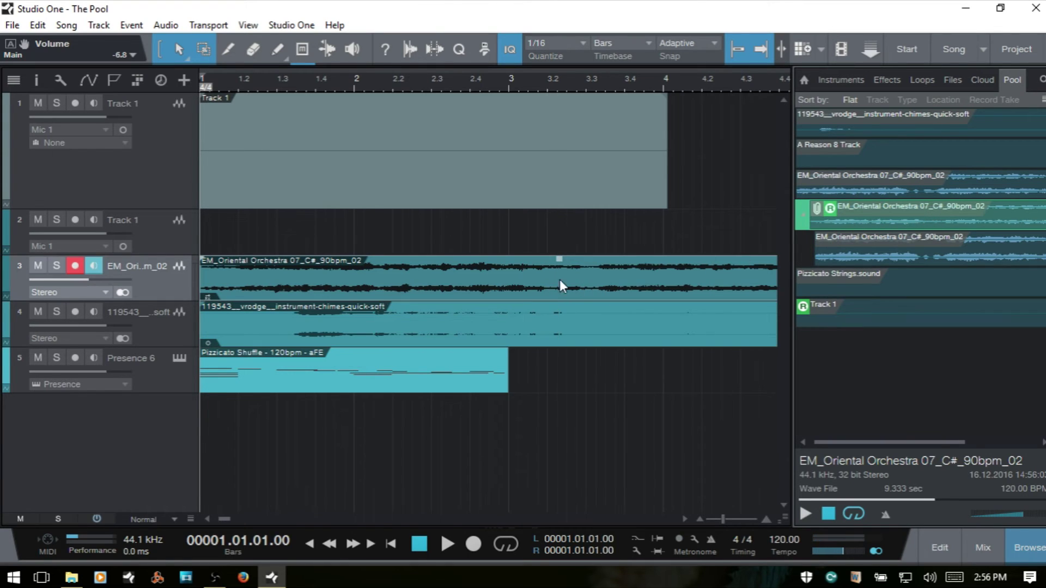
click(804, 216)
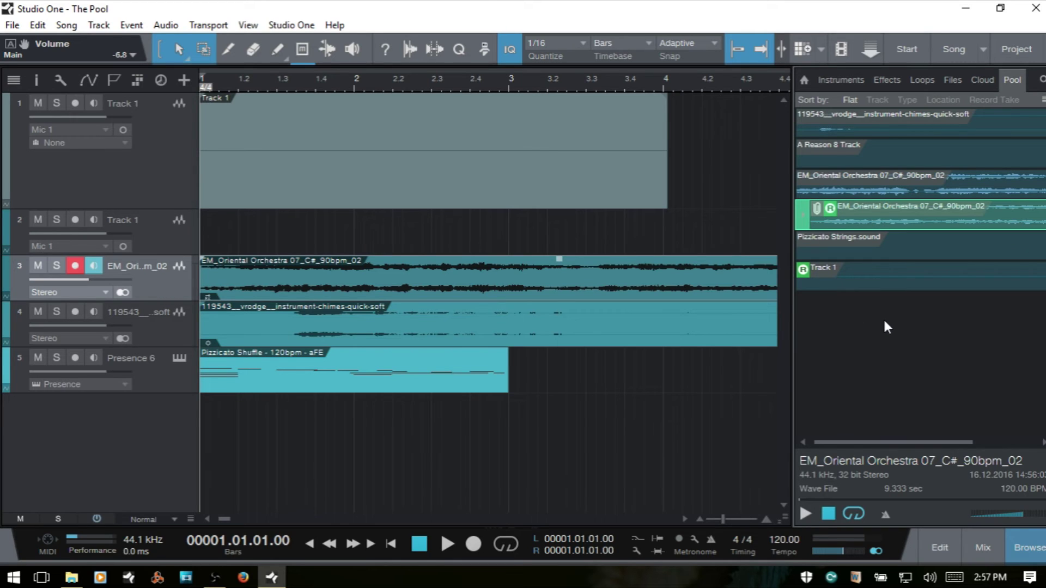
Step: Review the chimes file's Convert Files options (Wave File, 24 Bit, 44.1 kHz), then cancel
right_click(880, 125)
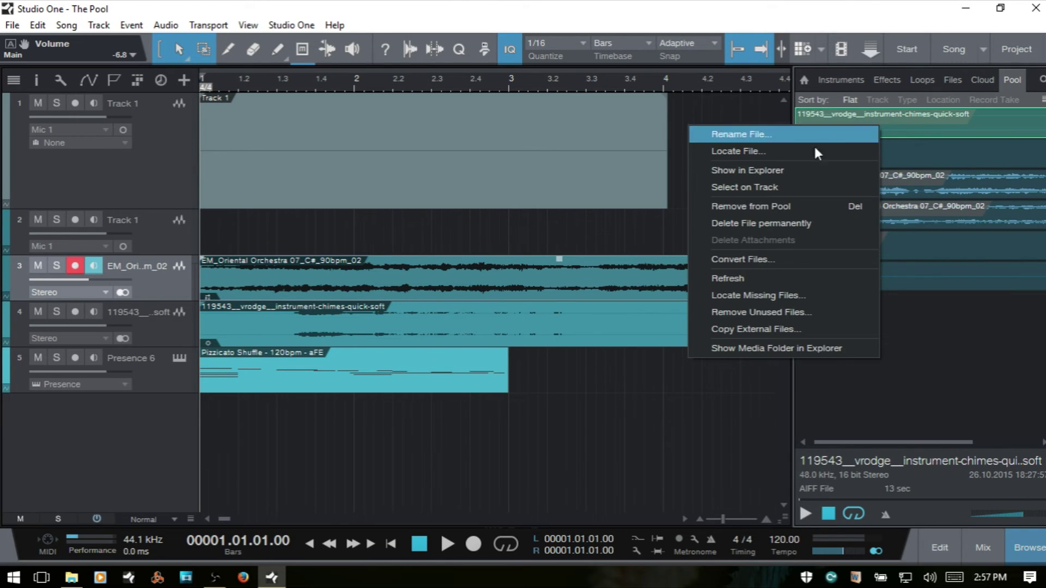
click(800, 259)
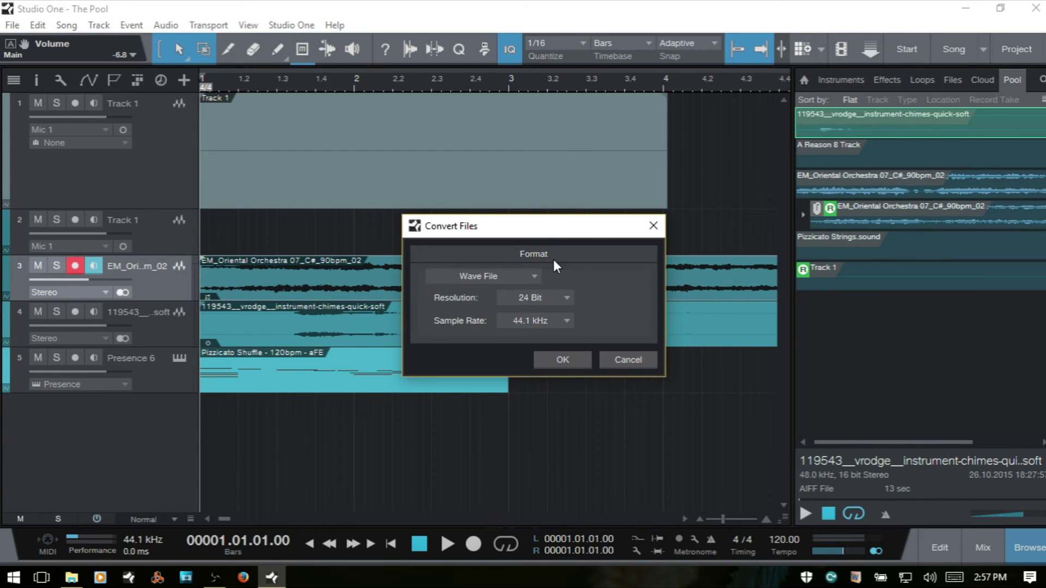
click(534, 277)
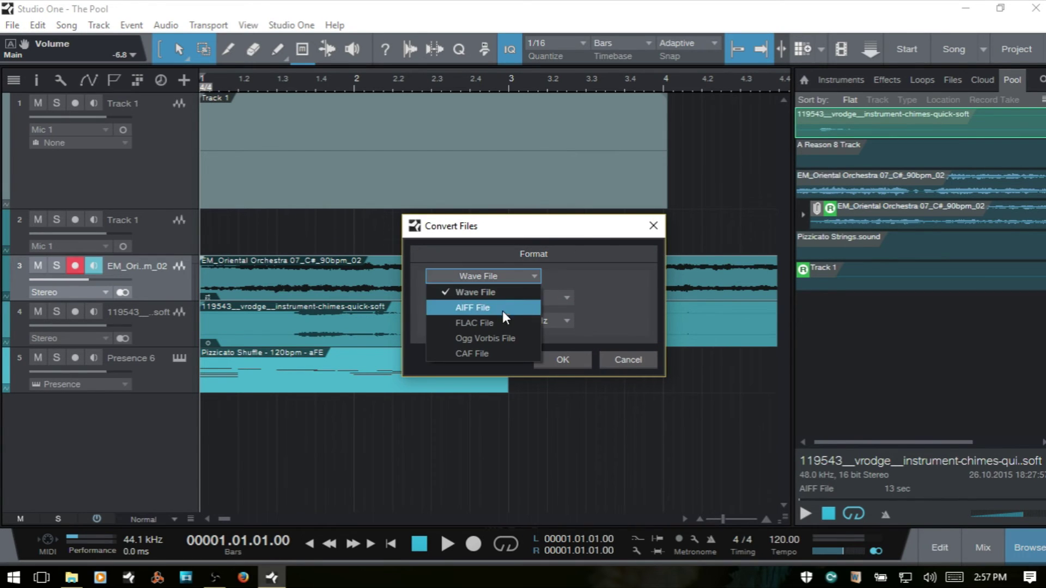
click(613, 261)
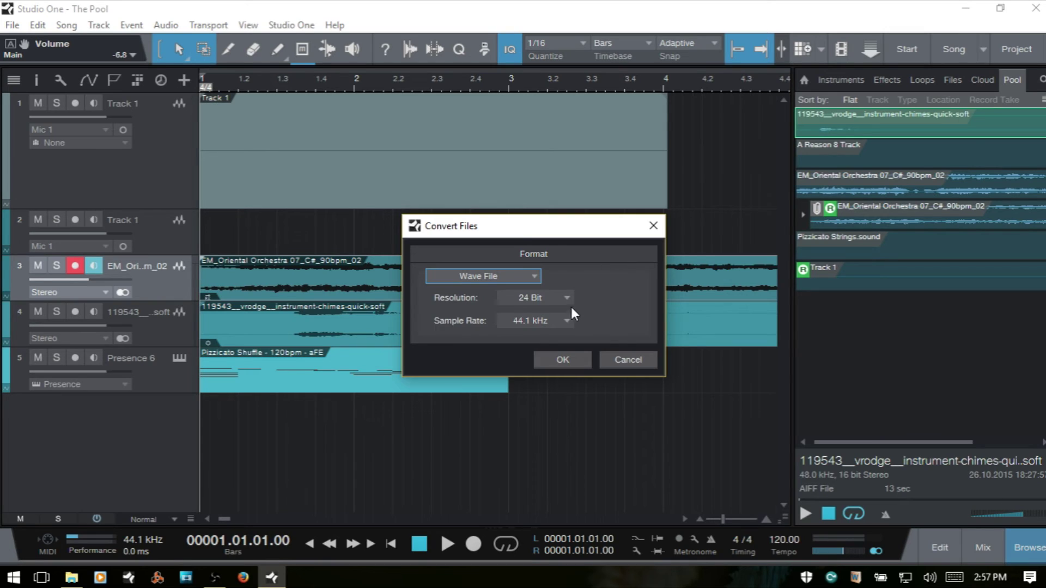
click(567, 297)
click(642, 295)
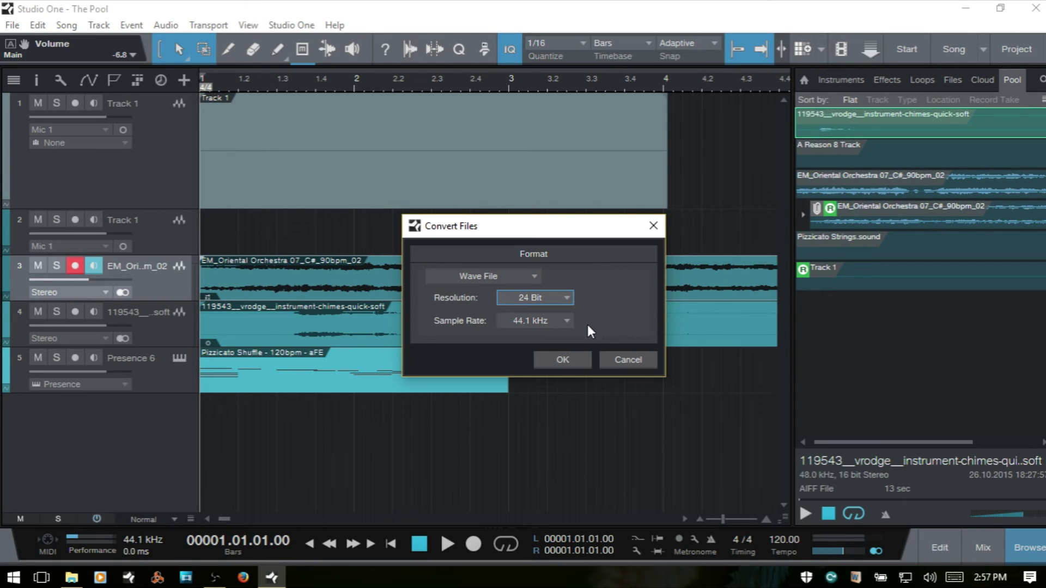
click(565, 321)
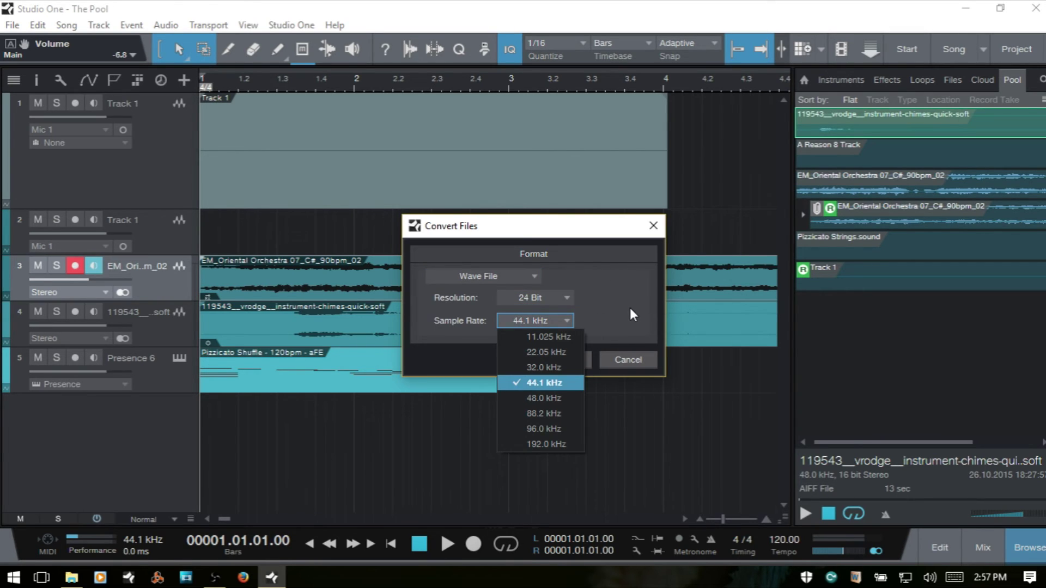
click(617, 297)
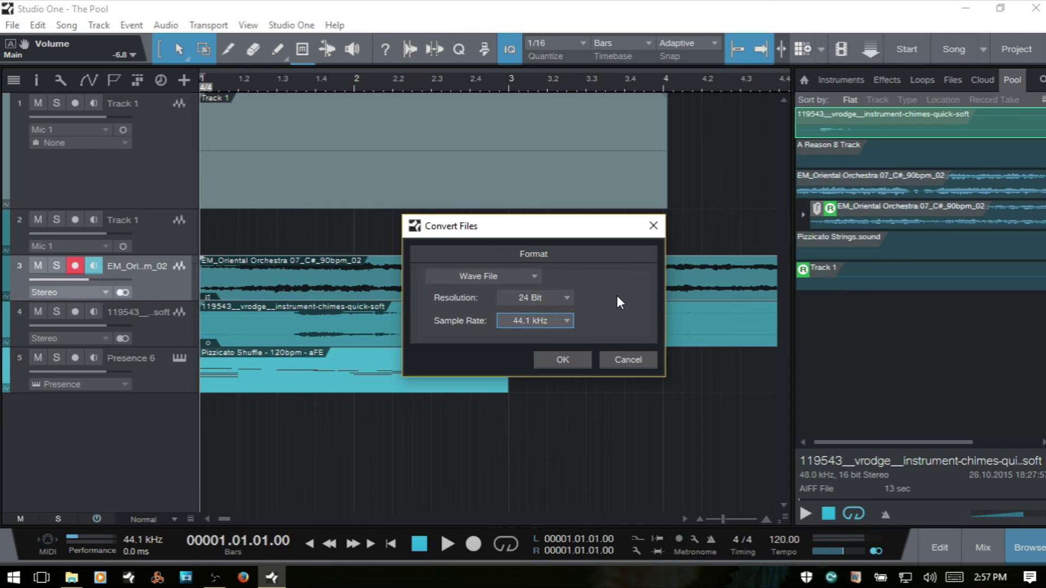
click(616, 364)
right_click(851, 123)
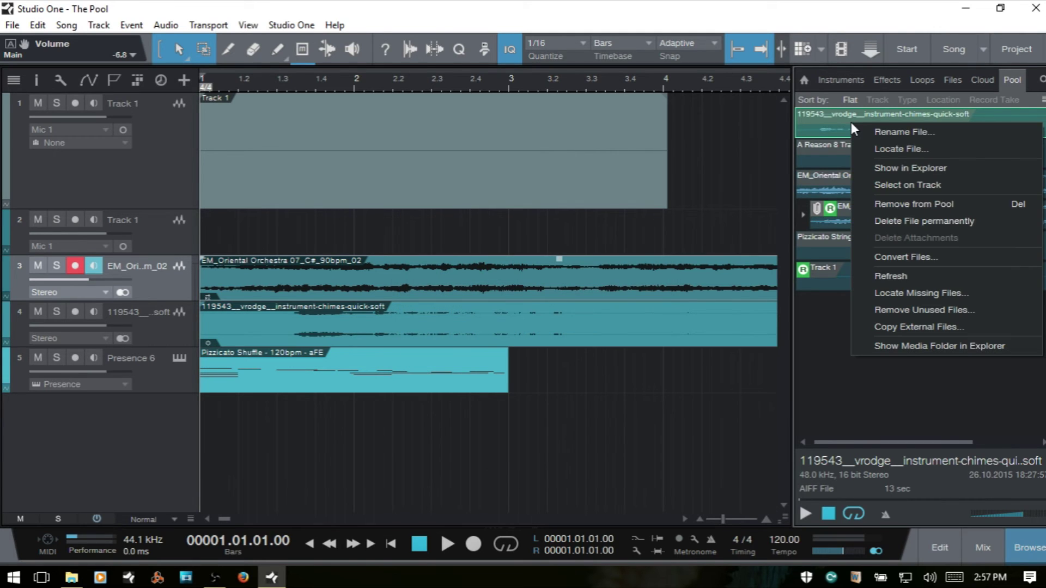
click(962, 292)
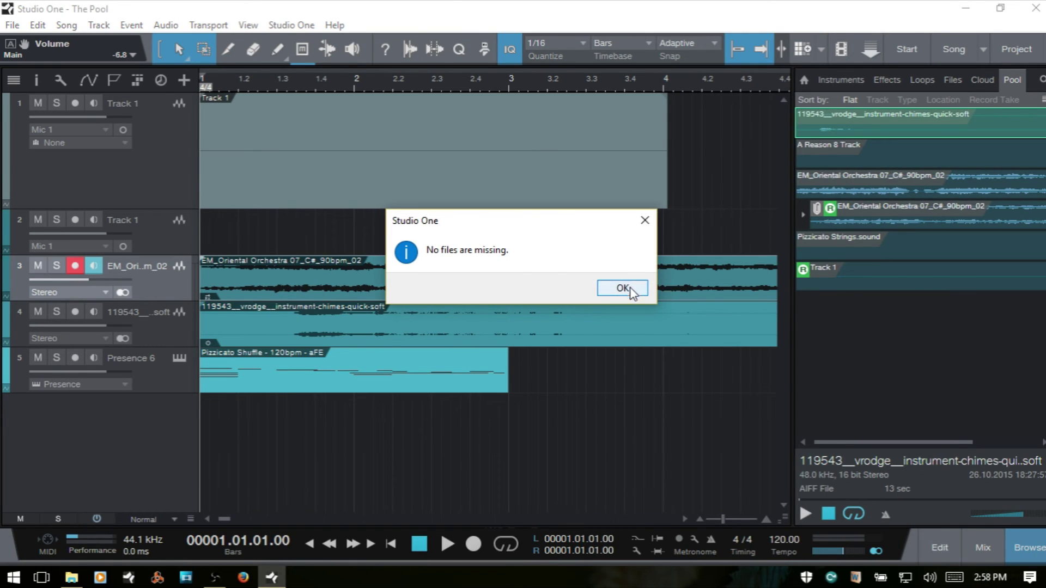
click(624, 289)
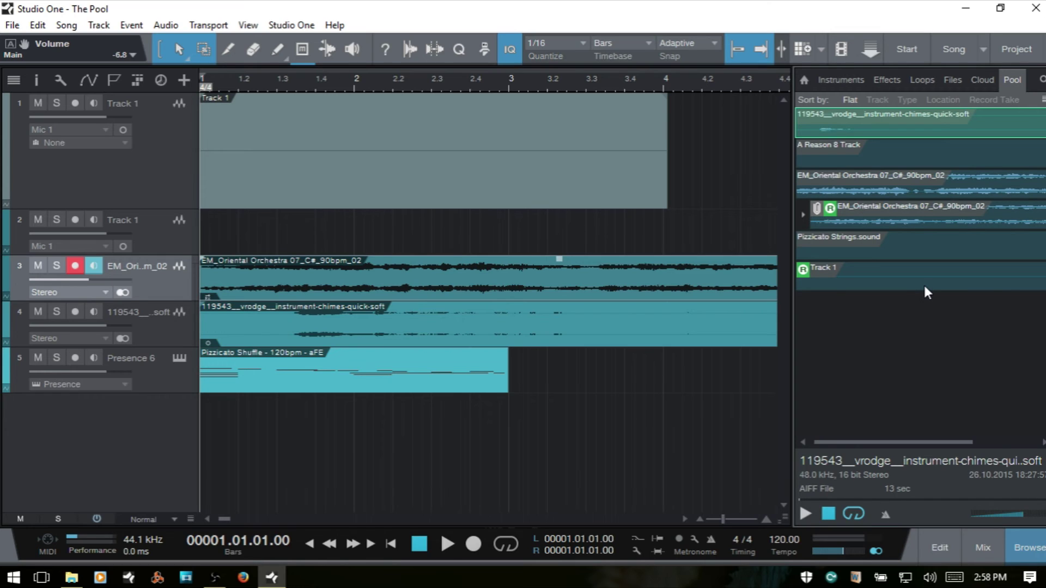
right_click(909, 323)
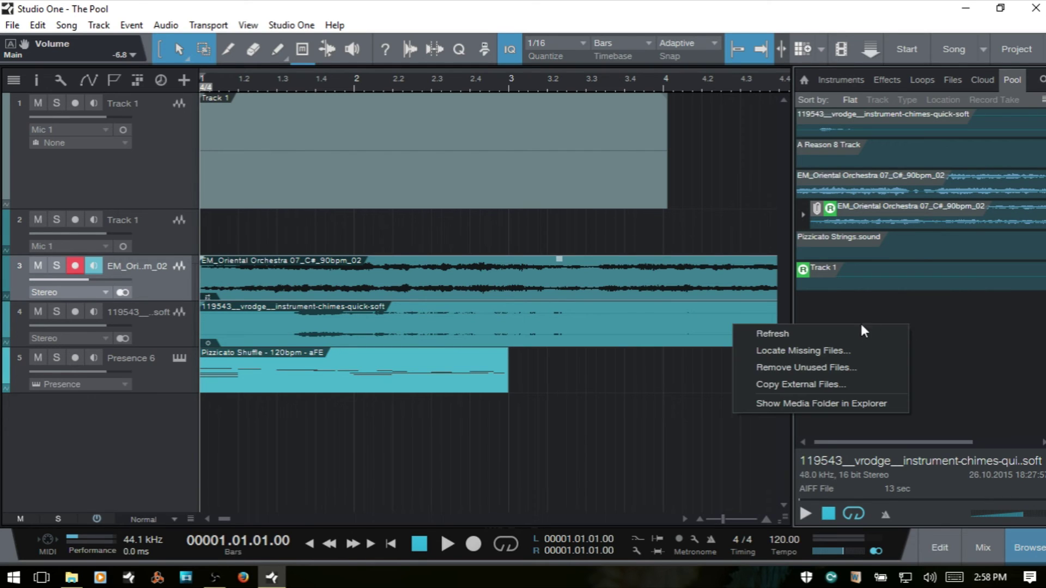
click(839, 351)
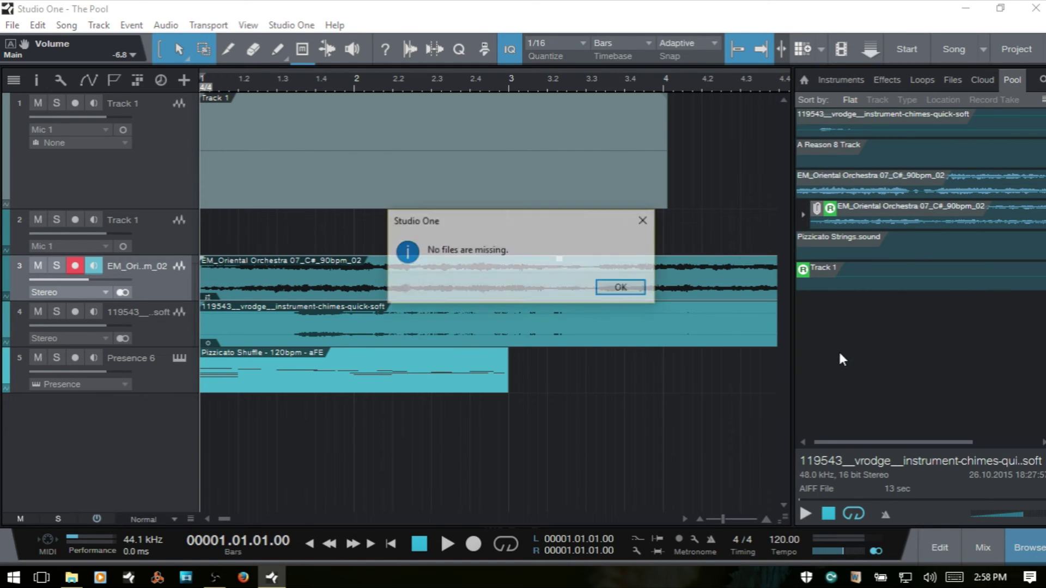
click(622, 288)
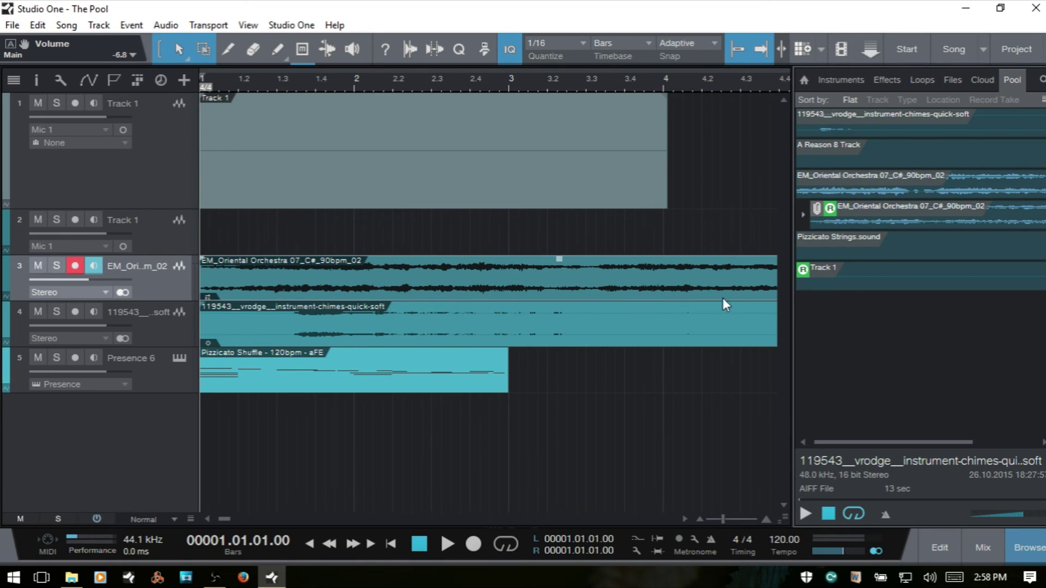
Step: Open the context menu for the 119543 chimes sample at the top of the Pool
right_click(890, 126)
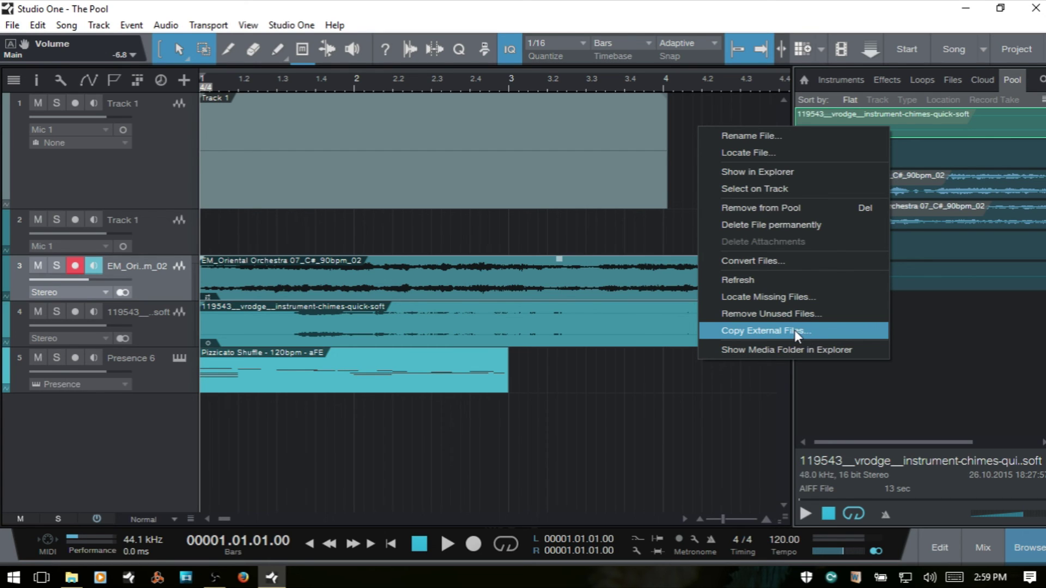
Step: Show the Media folder in Explorer, go up to The Pool song folder, then close Explorer
click(789, 353)
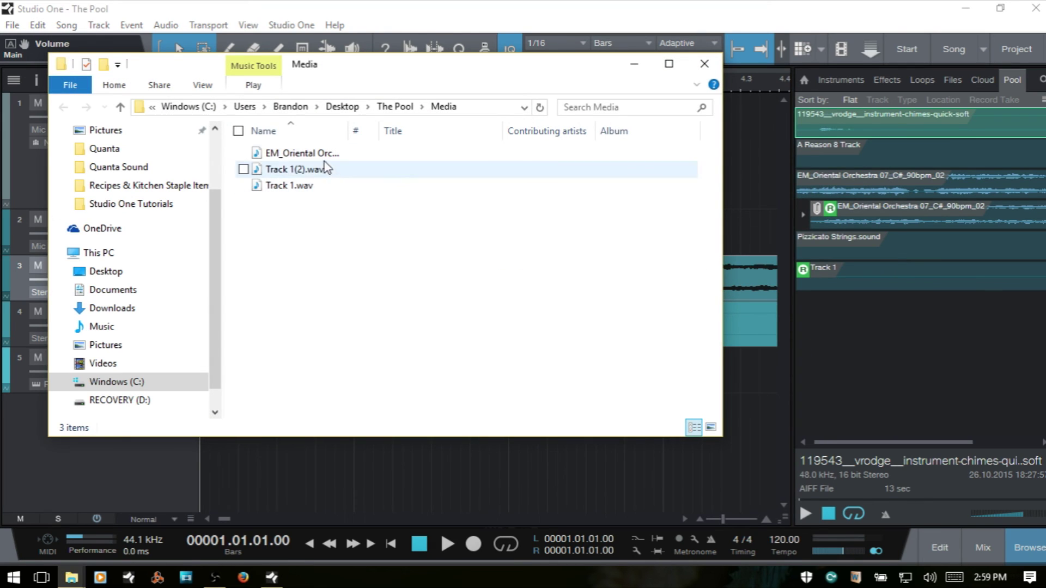
click(394, 107)
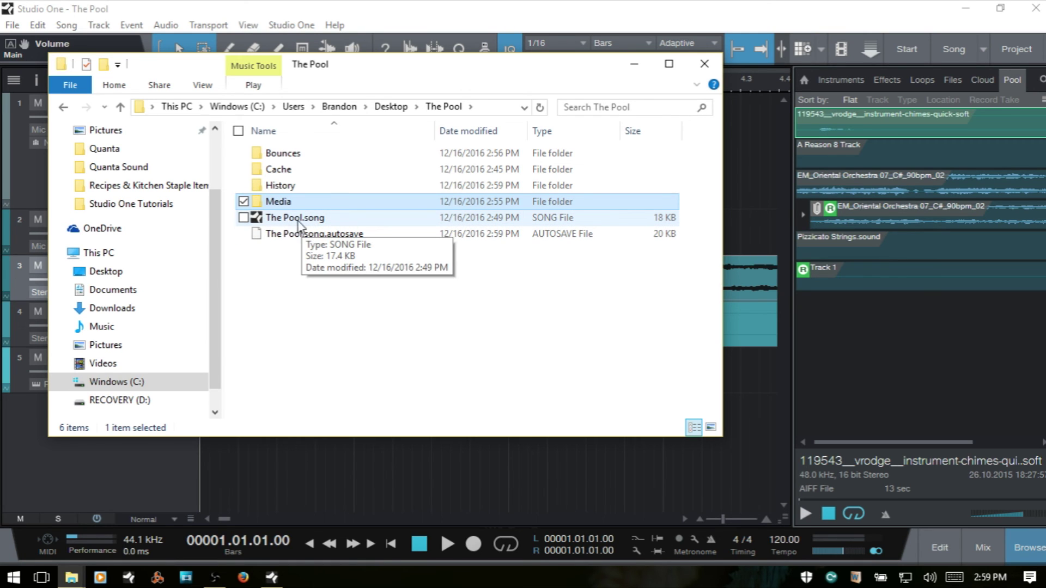
click(704, 63)
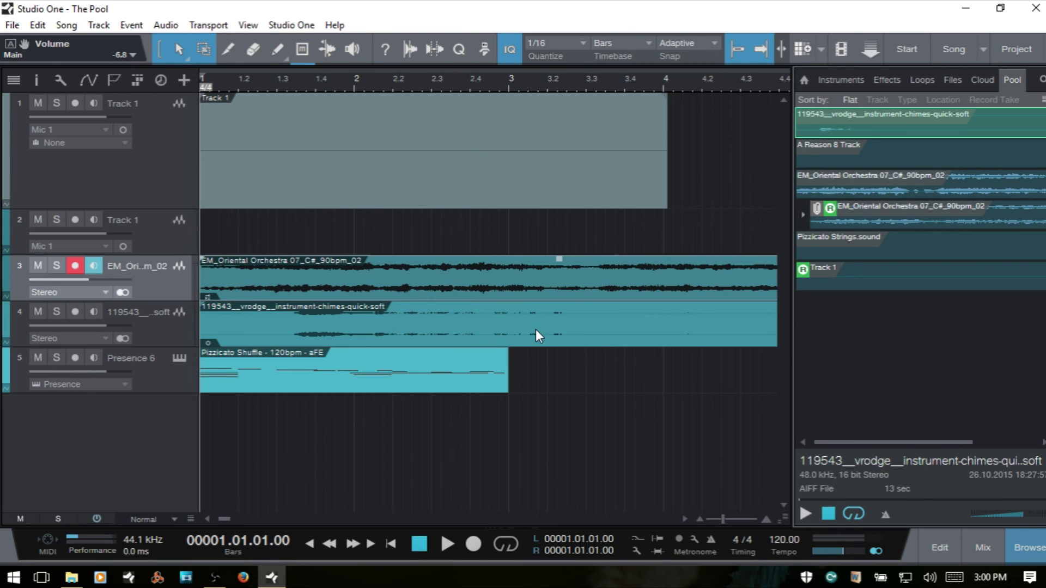
Step: Delete the Track 1 event and drag Track 1 from the Pool back onto track 1 at bar 1
click(488, 200)
key(Delete)
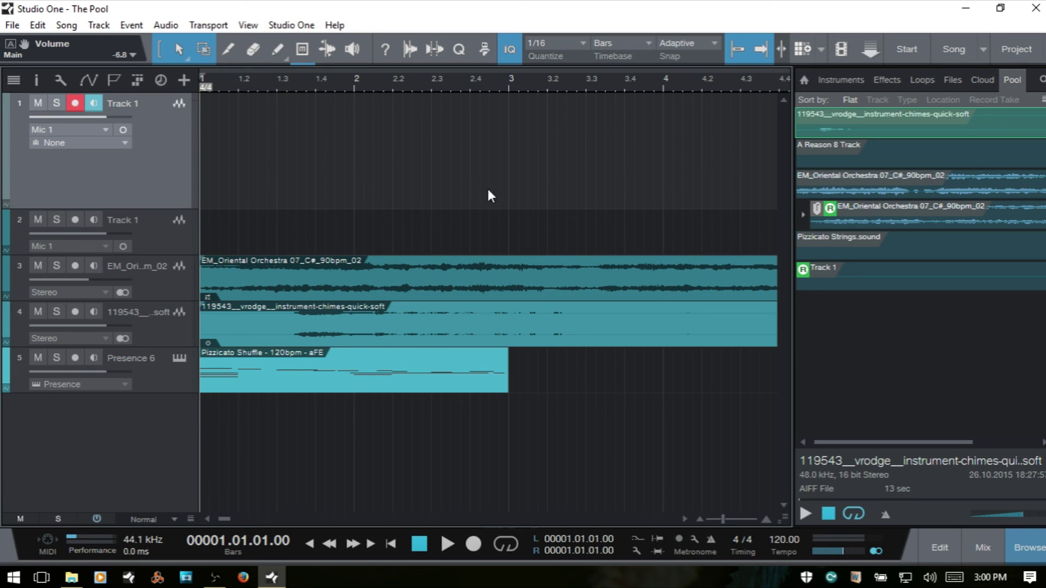
click(895, 282)
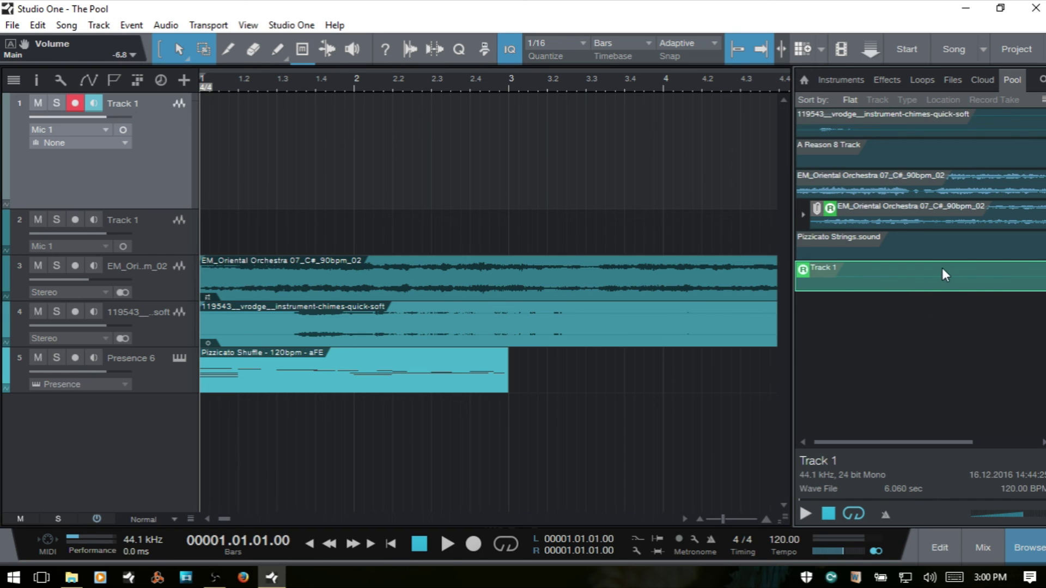
drag(953, 280, 234, 142)
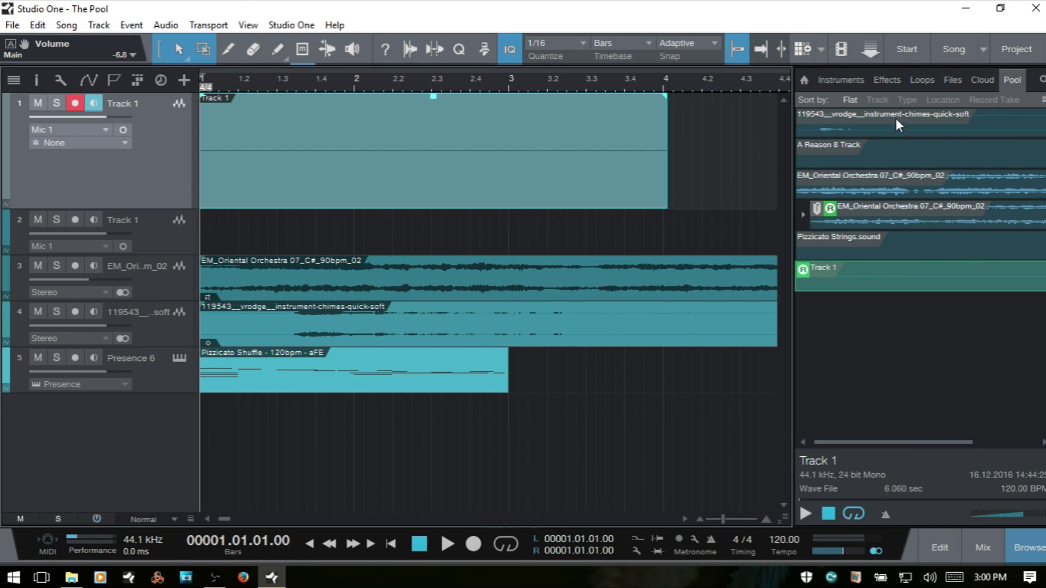
Step: Import the 119548__vrodge__instrument-thumb-harp .aif sample from Field Samples Instruments into the Pool
click(951, 81)
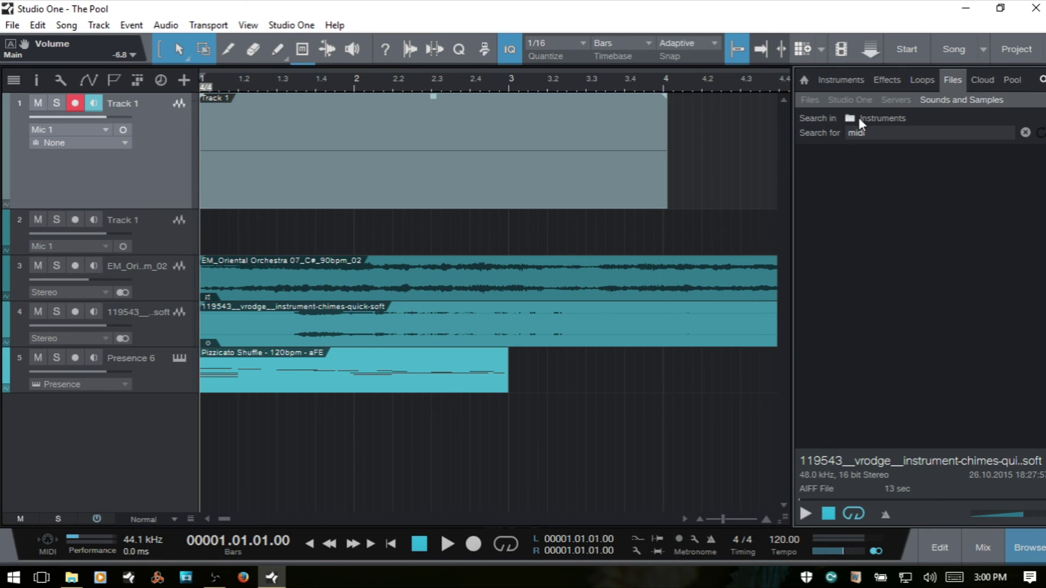
click(1025, 133)
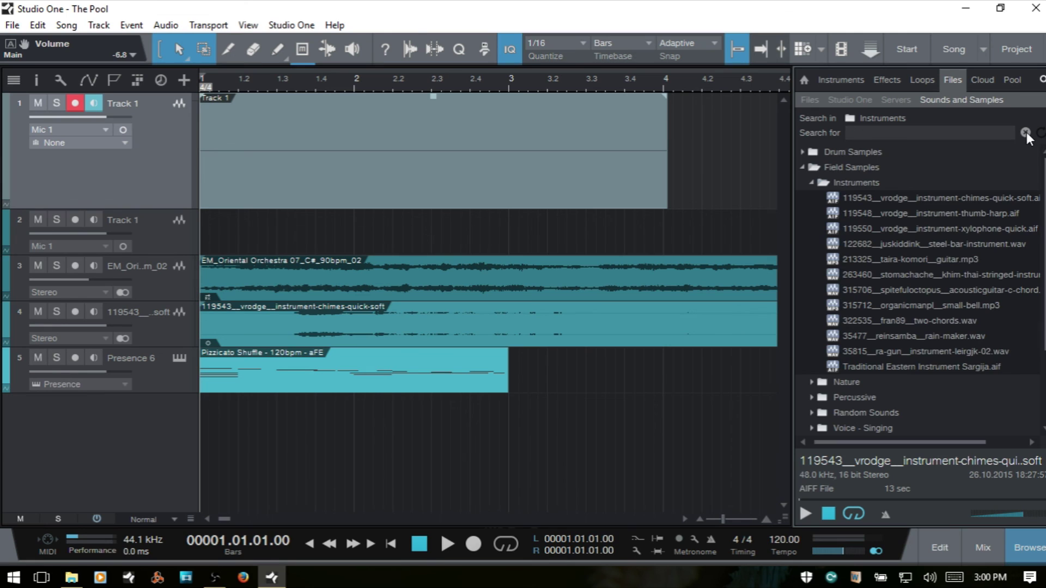
click(913, 212)
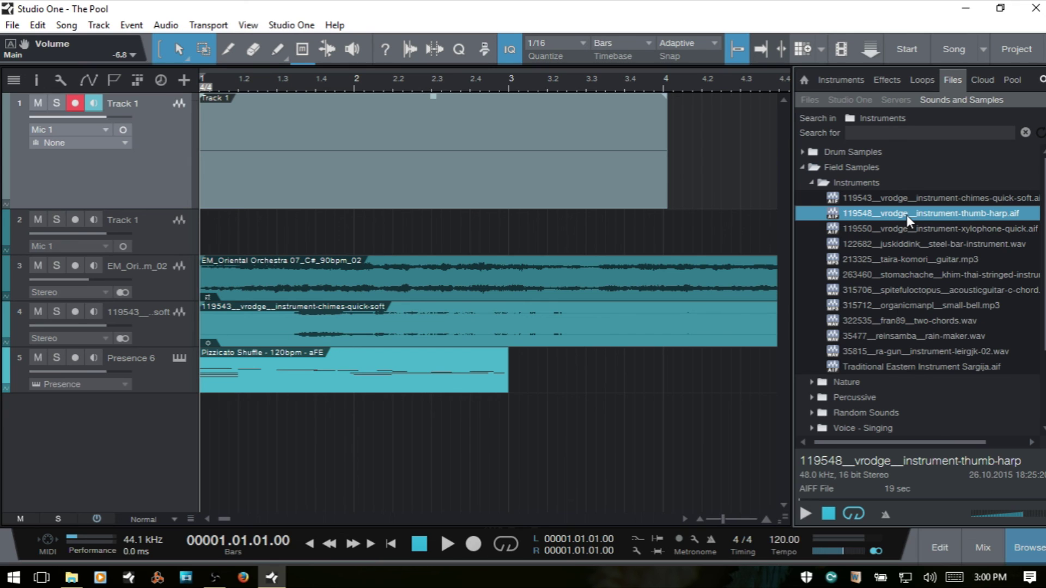
drag(903, 212, 972, 339)
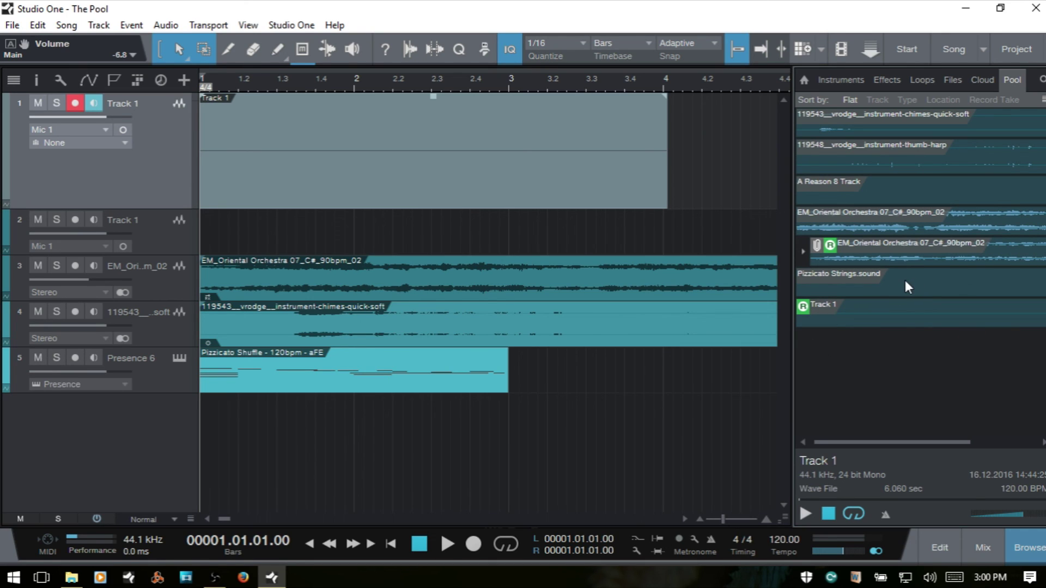
right_click(880, 368)
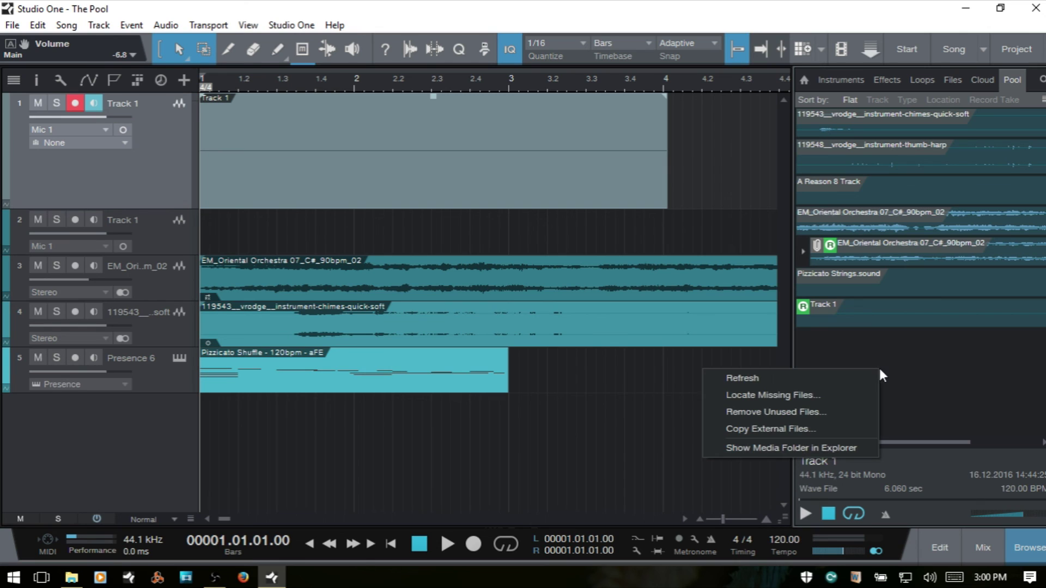
click(828, 428)
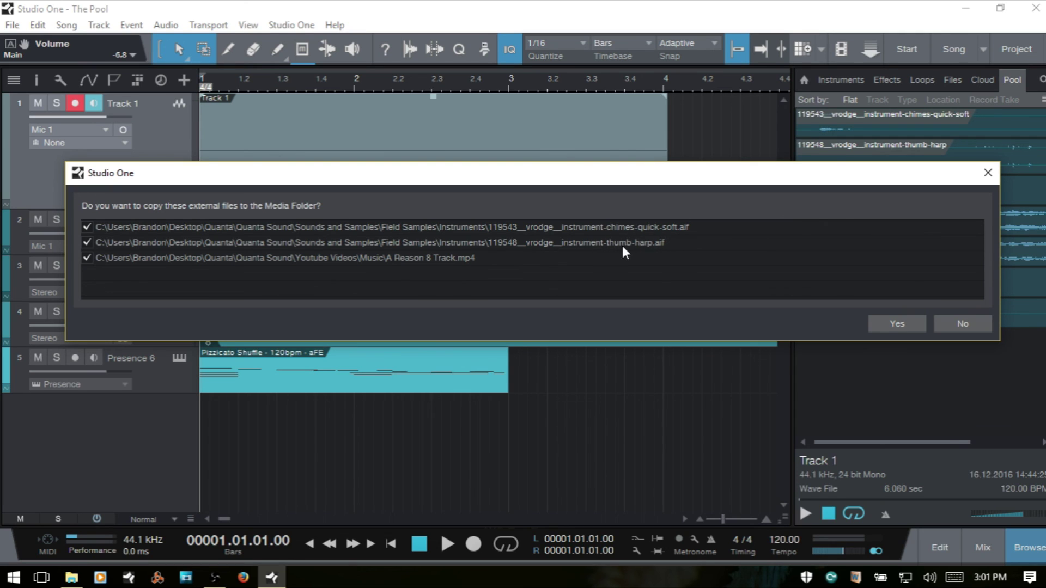
click(961, 326)
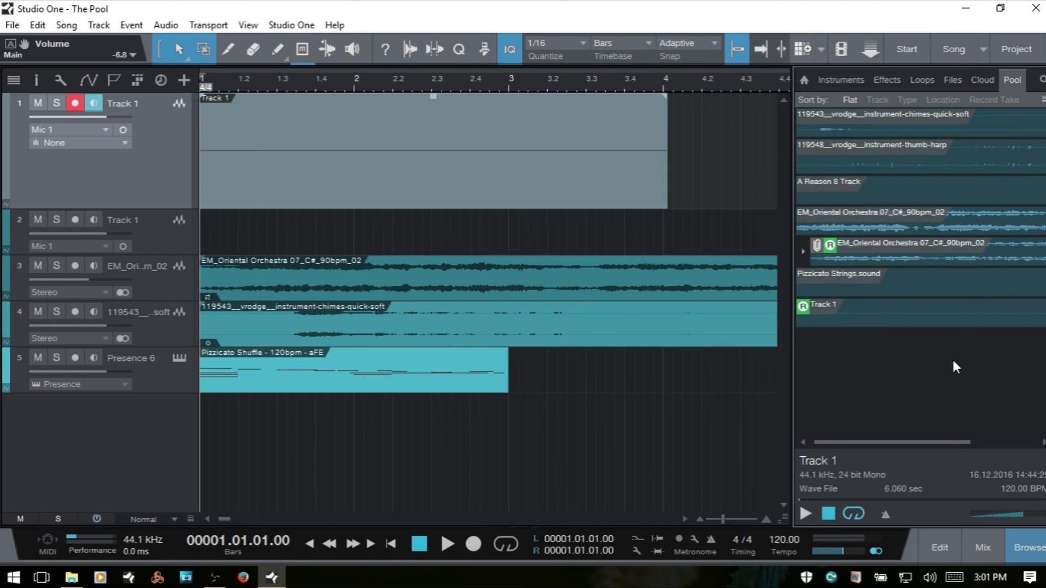